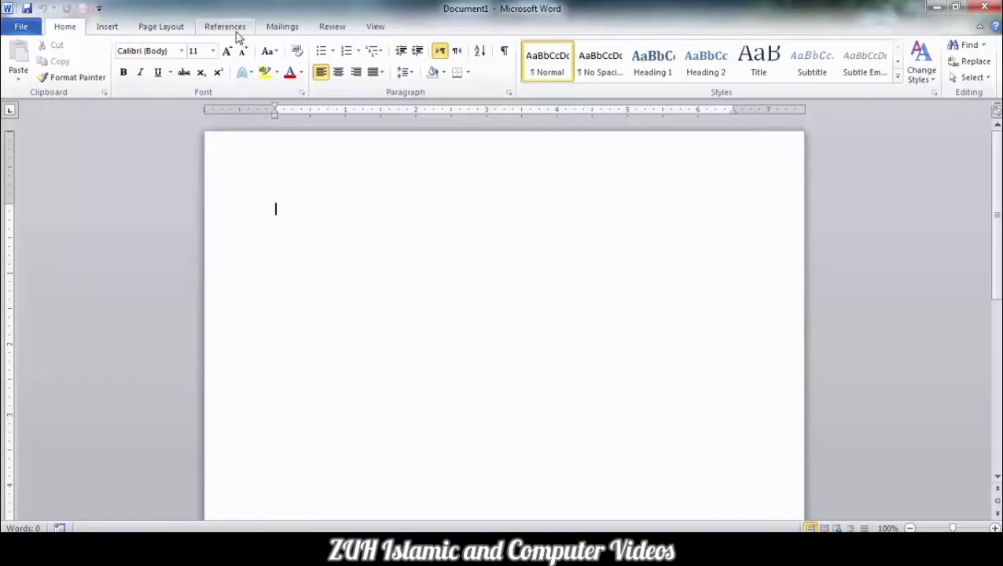
# - Enter the heading Afghanistan and generate sample paragraphs beneath it with =rand(20)
pyautogui.click(236, 28)
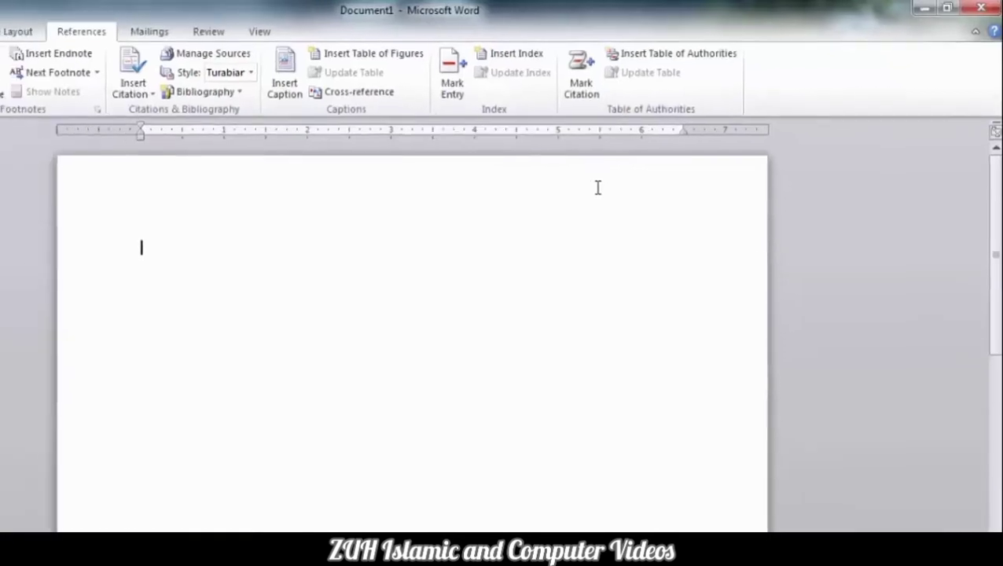
pyautogui.write('AFghanistan')
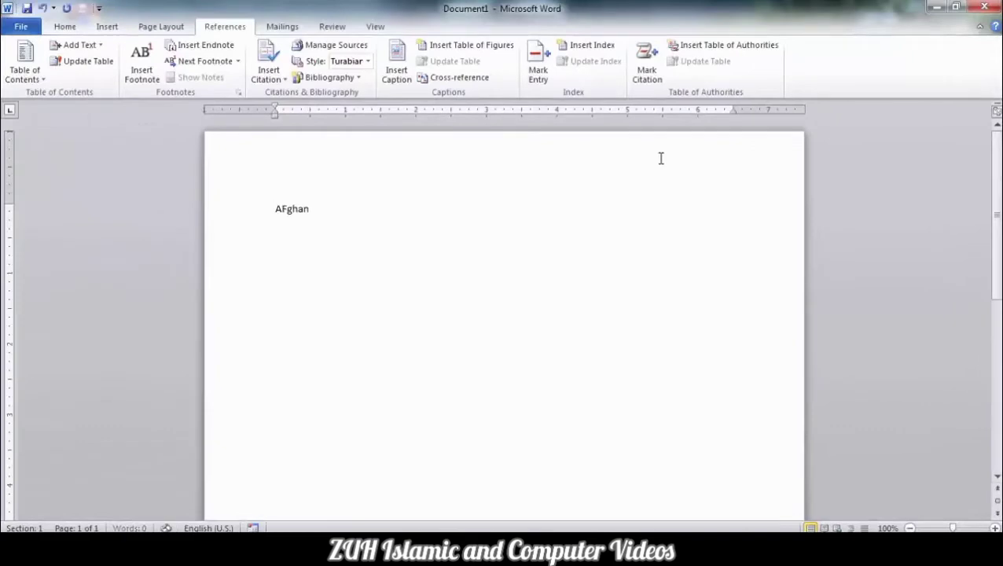
pyautogui.press('Return')
pyautogui.write('=rand(20)')
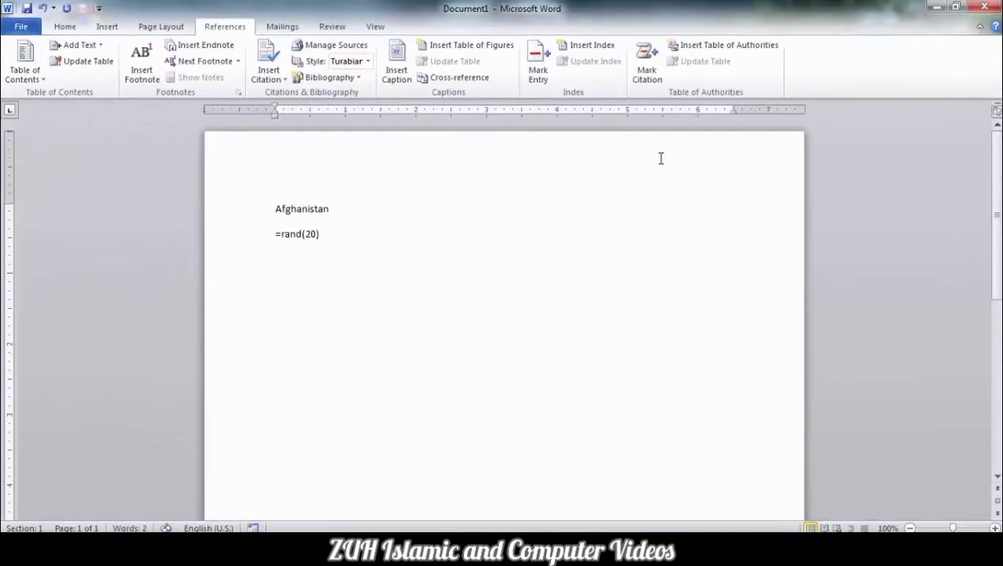
pyautogui.press('Return')
# - Add the headings Kabul, Pakistan and Islamabad, generating sample text with =rand(20) under Kabul and =rand(10) under Pakistan
pyautogui.write('Kabul')
pyautogui.hotkey('shift', 'Home')
pyautogui.write('=rand(20)Pakistan10)')
pyautogui.press('Return')
pyautogui.write('Islamabad')
pyautogui.hotkey('shift', 'Home')
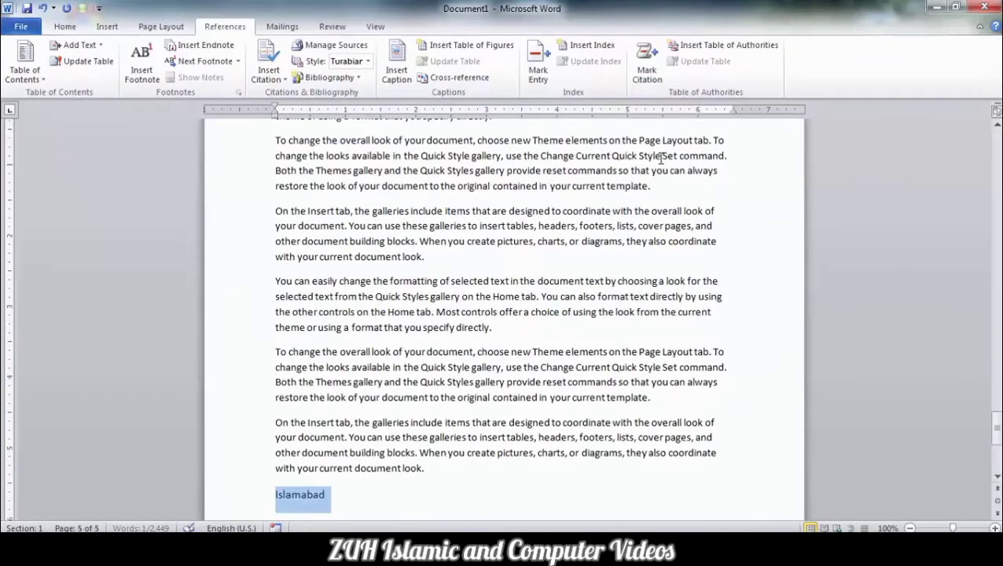
# - Generate sample text under Islamabad with =rand(5) and add the enlarged heading United Arabic Emirate
pyautogui.write('=rand(5)United Arabic Emarah')
pyautogui.hotkey('shift', 'Home')
pyautogui.rightClick(387, 460)
pyautogui.press('BackSpace')
pyautogui.press('BackSpace')
pyautogui.press('BackSpace')
pyautogui.press('BackSpace')
pyautogui.write('irate')
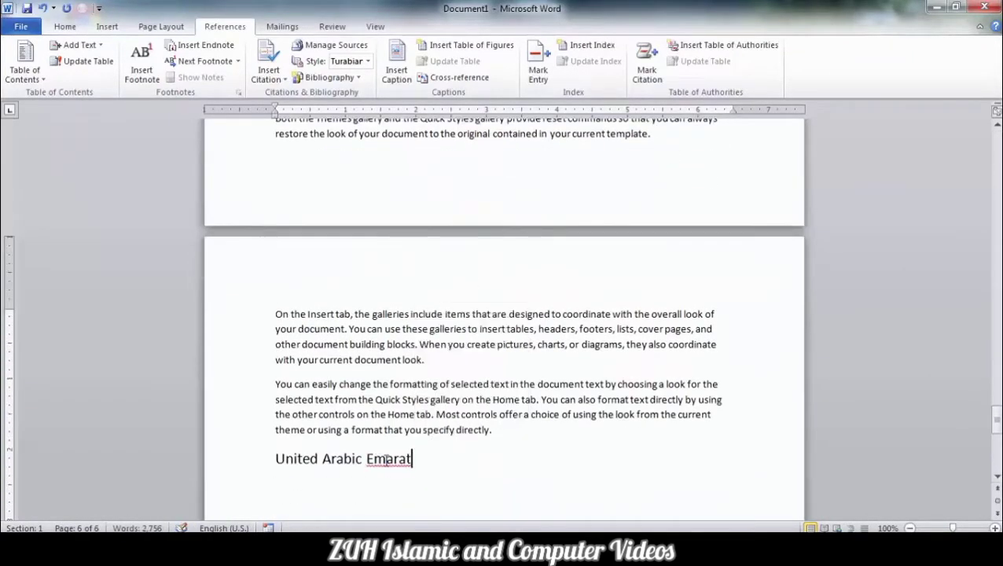
# - Generate =rand(5) sample text under United Arabic Emirate and add the heading Riyadh with =rand(5) text beneath it
pyautogui.press('Return')
pyautogui.write('=rand(5)')
pyautogui.press('Return')
pyautogui.write('Riyadh')
pyautogui.hotkey('shift', 'Home')
pyautogui.write('=rand(5)')
# - Enlarge the Afghanistan heading at the start of the document by two font size increments
pyautogui.moveTo(996, 434); pyautogui.dragTo(996, 139)
pyautogui.click(357, 203)
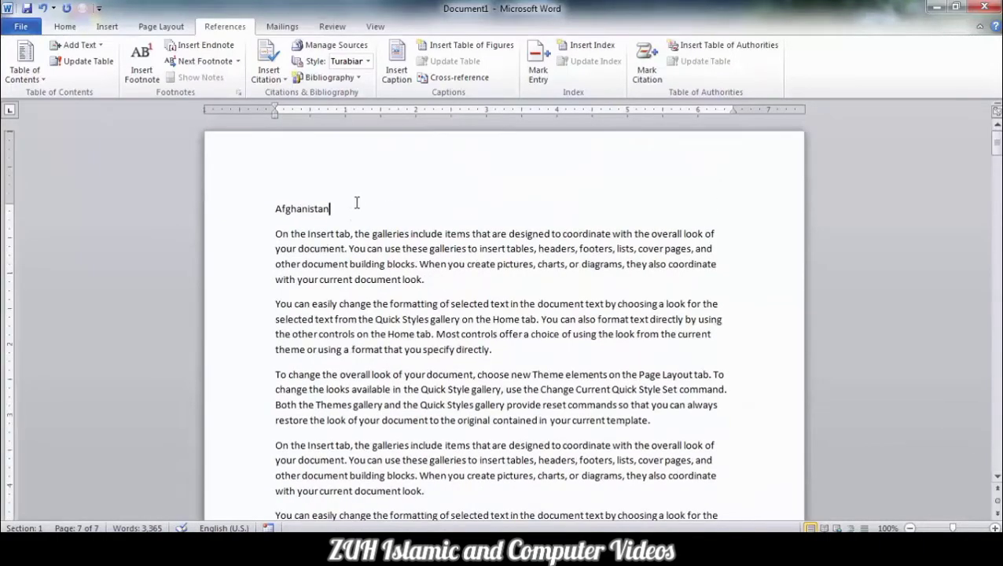
pyautogui.tripleClick(357, 203)
pyautogui.hotkey('ctrl', 'shift', '.')
pyautogui.hotkey('ctrl', 'shift', '.')
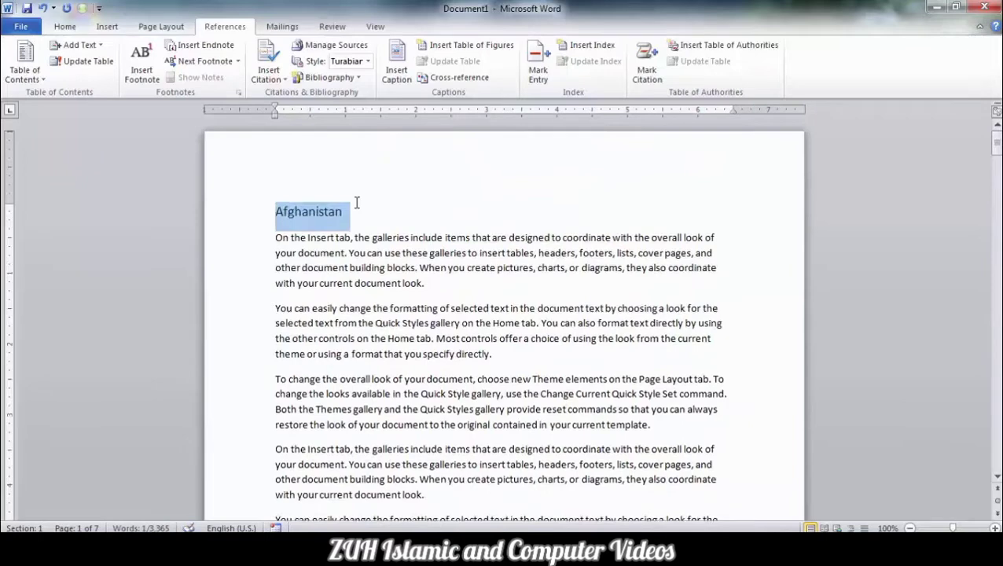
pyautogui.click(335, 214)
# - Start marking the Afghanistan heading as a citation and rename citation category 8 as Country
pyautogui.tripleClick(319, 216)
pyautogui.click(648, 73)
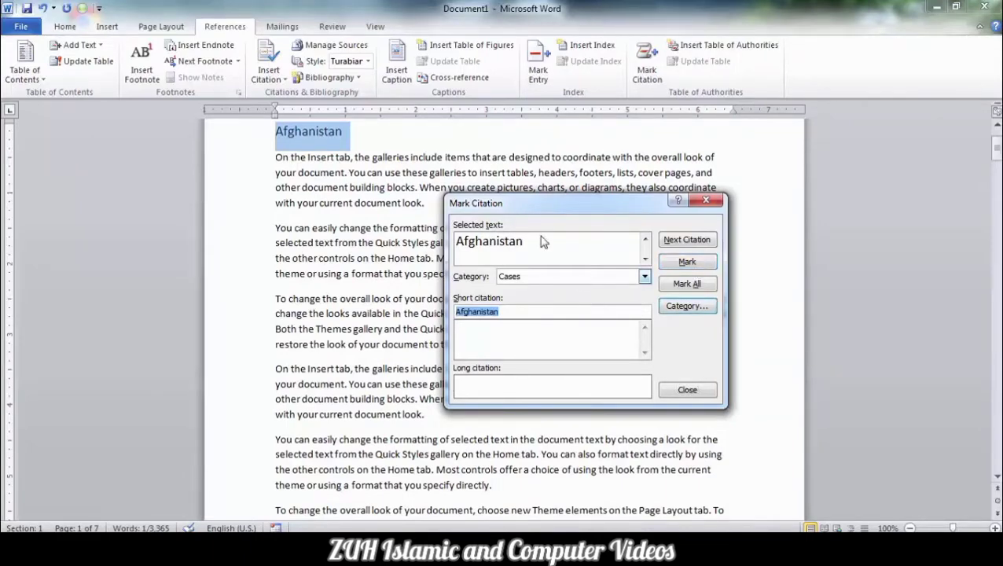
pyautogui.click(697, 306)
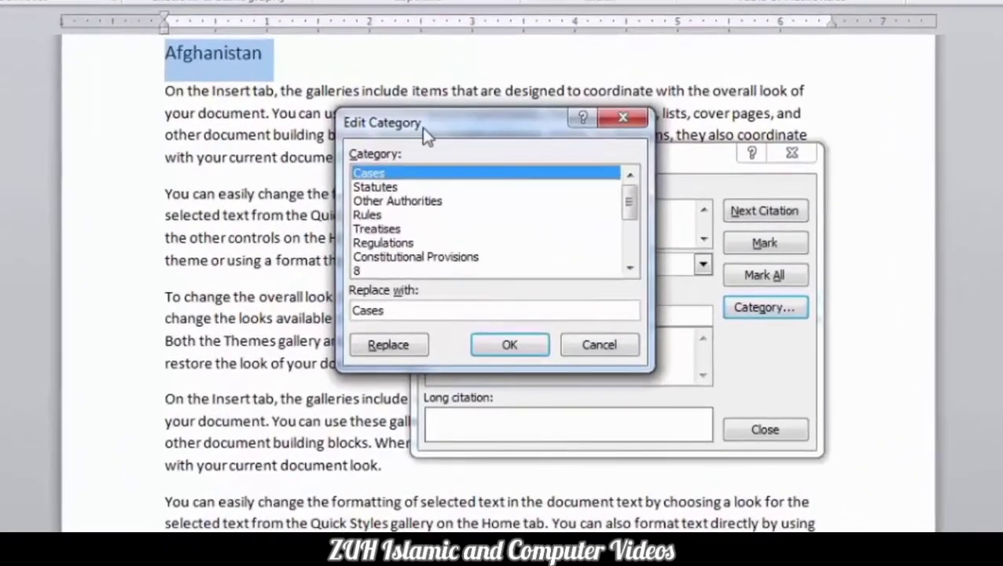
pyautogui.moveTo(488, 138); pyautogui.dragTo(635, 137)
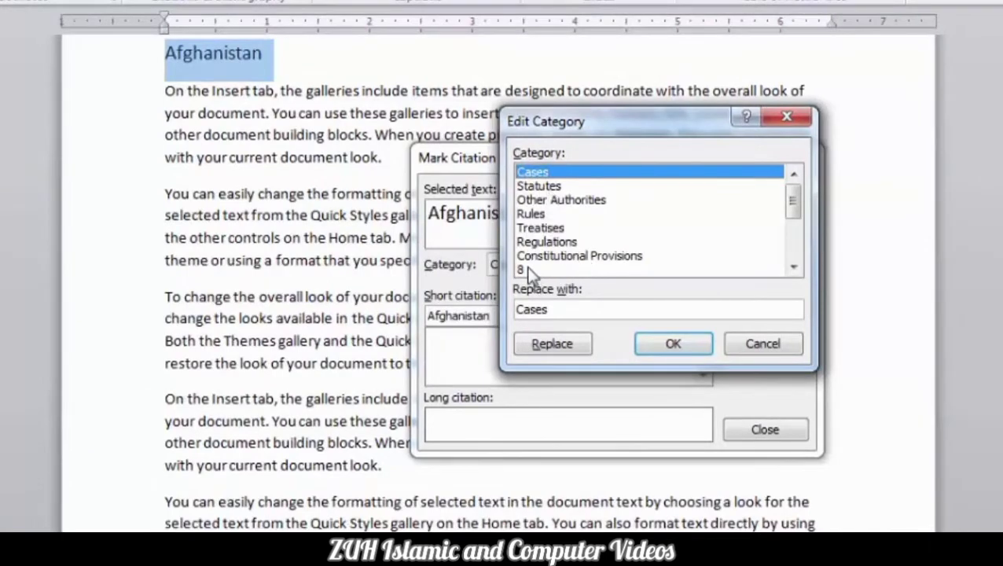
pyautogui.click(574, 269)
pyautogui.scroll(-1, 571, 264)
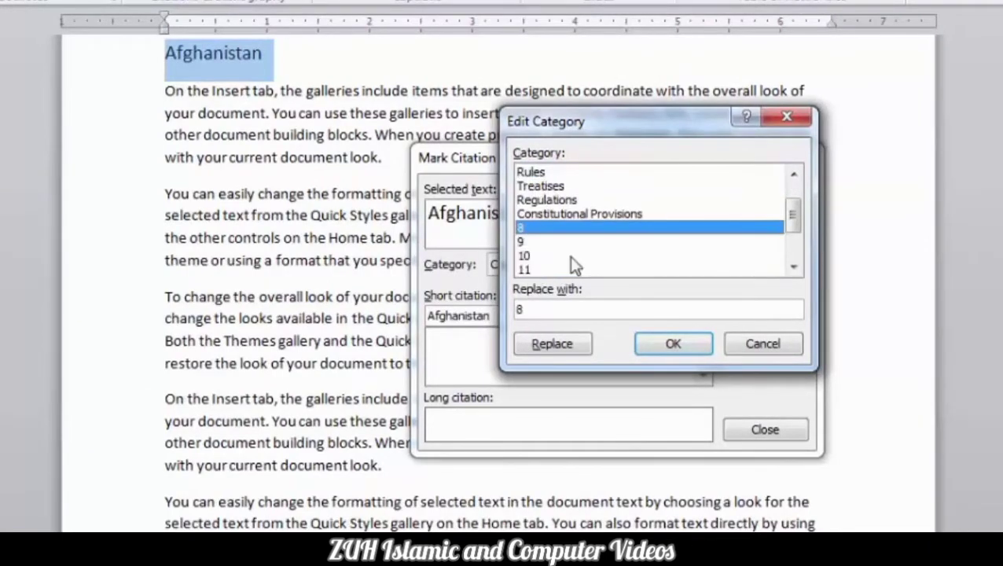
pyautogui.doubleClick(541, 309)
pyautogui.write('Country')
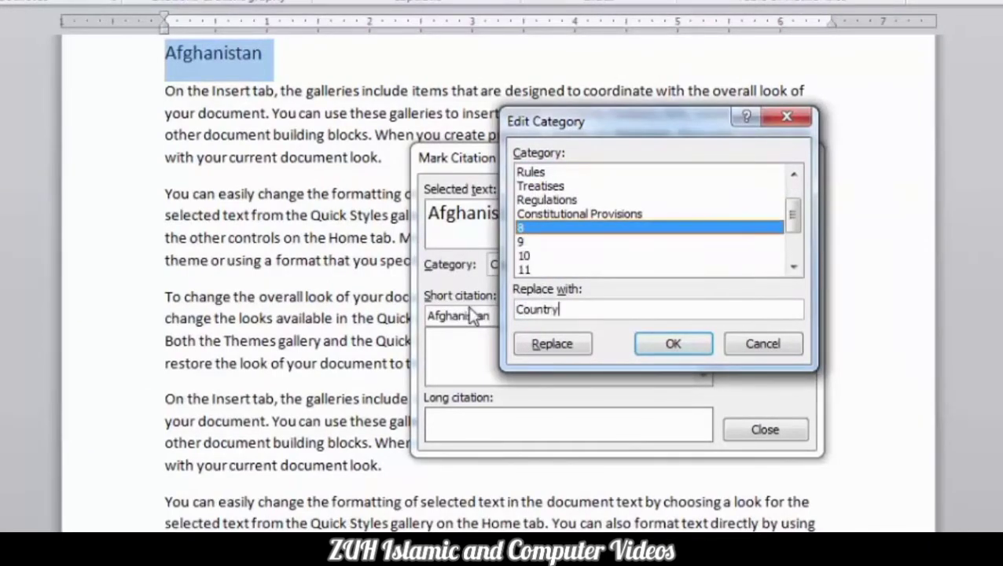
pyautogui.click(554, 346)
# - Rename citation category 9 as Capital and accept the category changes
pyautogui.click(533, 243)
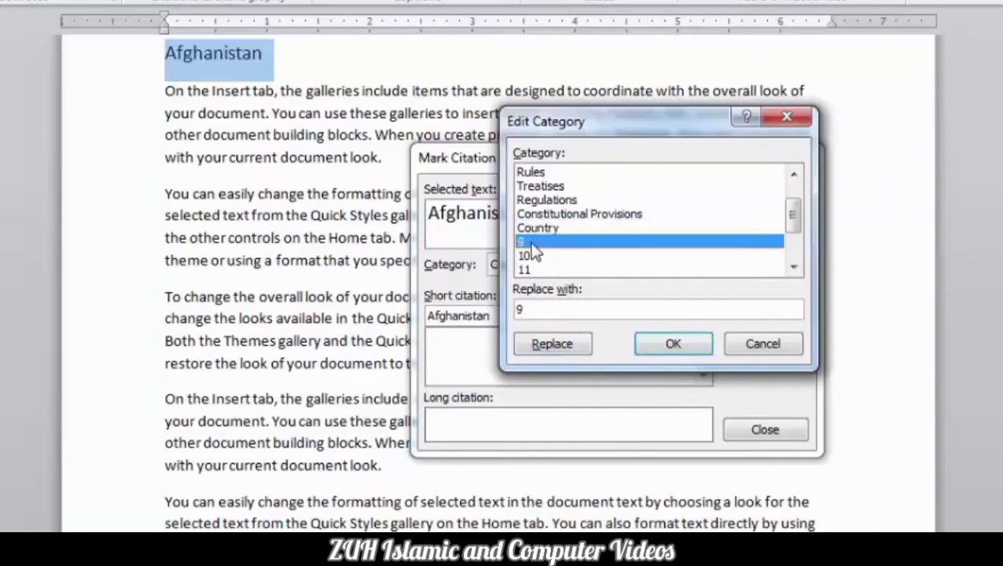
pyautogui.doubleClick(553, 311)
pyautogui.write('Capital')
pyautogui.click(548, 344)
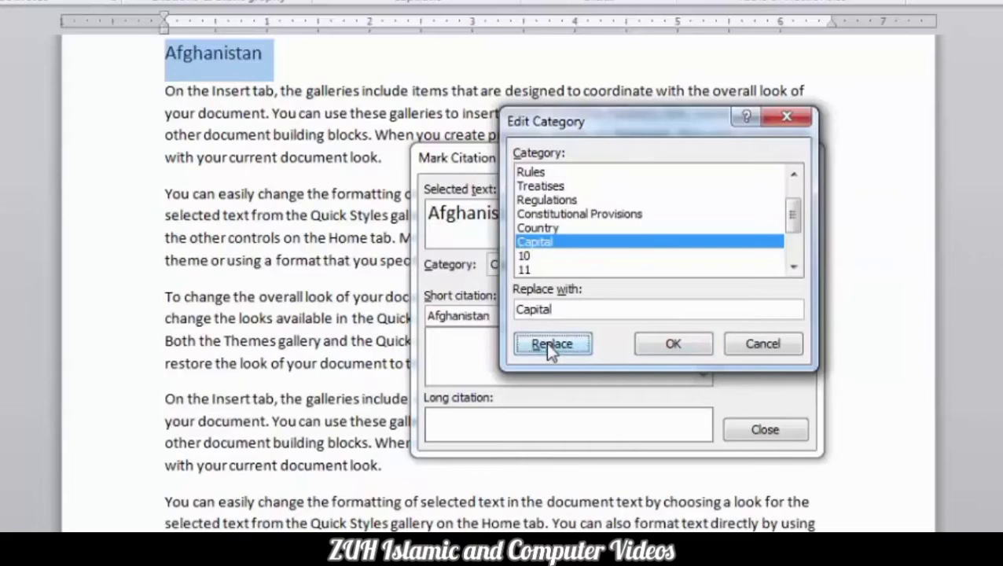
pyautogui.click(673, 346)
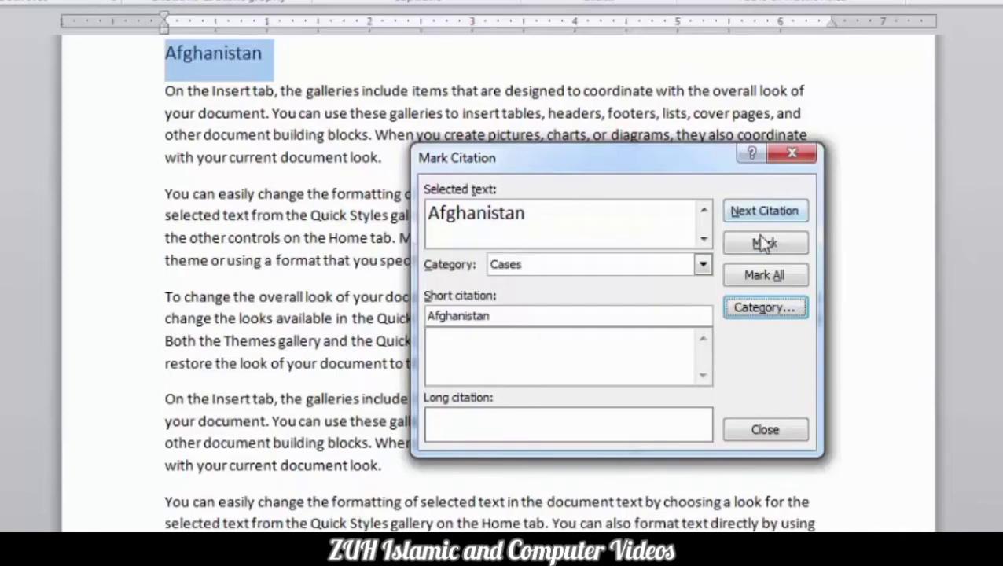
# - Mark the Afghanistan heading as a citation in the Country category
pyautogui.click(703, 265)
pyautogui.click(703, 353)
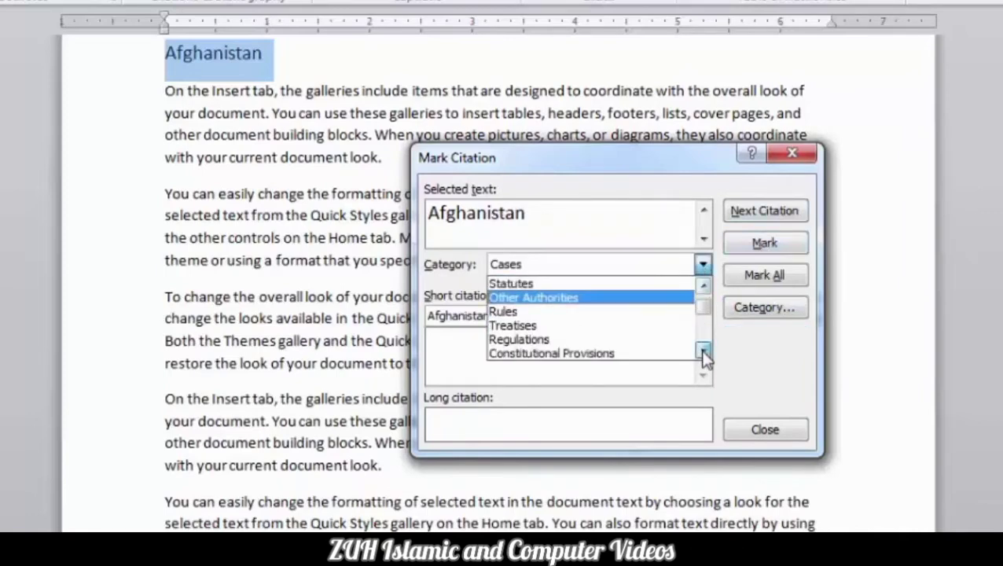
pyautogui.click(704, 352)
pyautogui.click(704, 352)
pyautogui.click(585, 341)
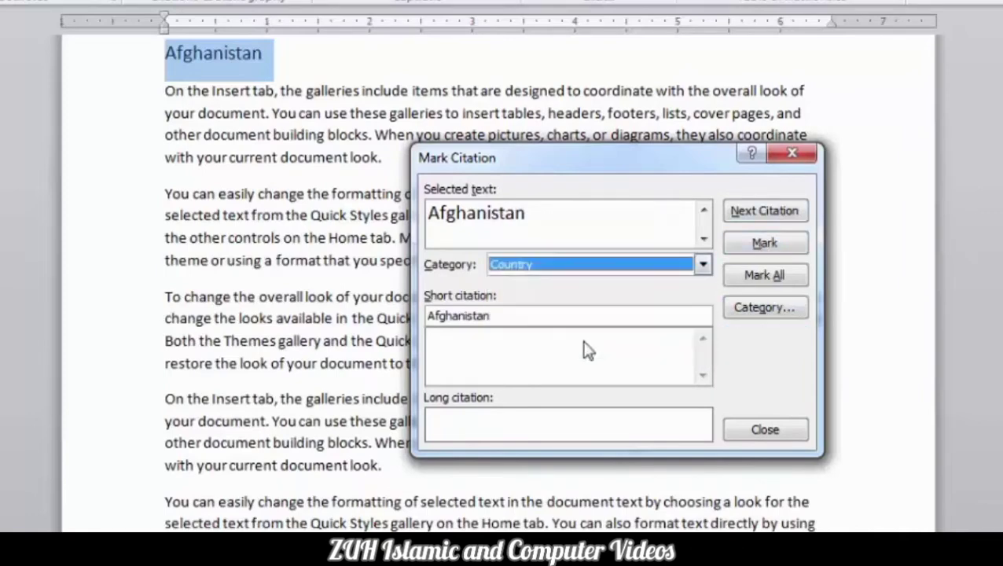
pyautogui.click(761, 245)
# - Mark the Kabul heading as a citation in the Capital category
pyautogui.click(297, 220)
pyautogui.scroll(-15, 297, 220)
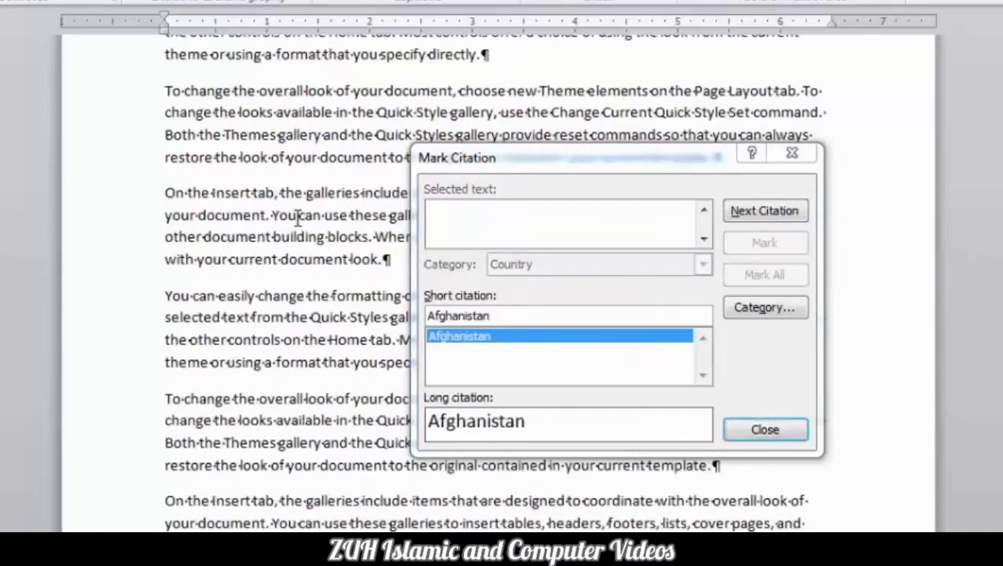
pyautogui.scroll(-10, 298, 216)
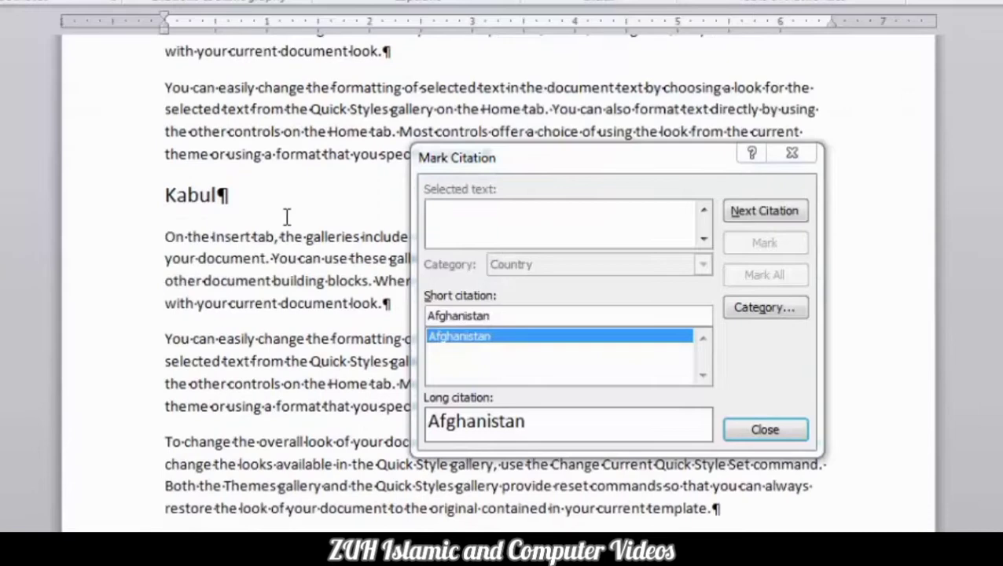
pyautogui.tripleClick(188, 194)
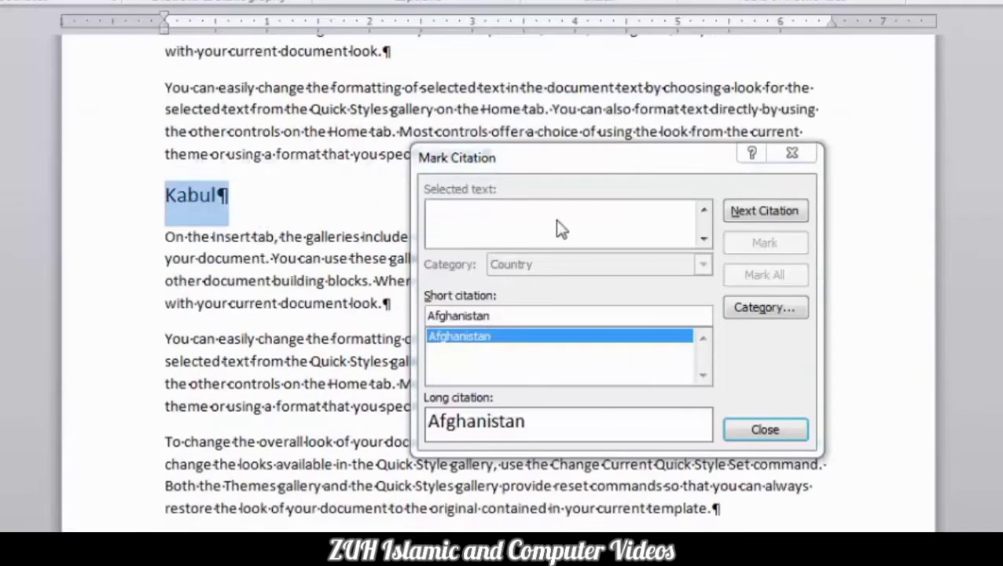
pyautogui.click(572, 163)
pyautogui.click(703, 265)
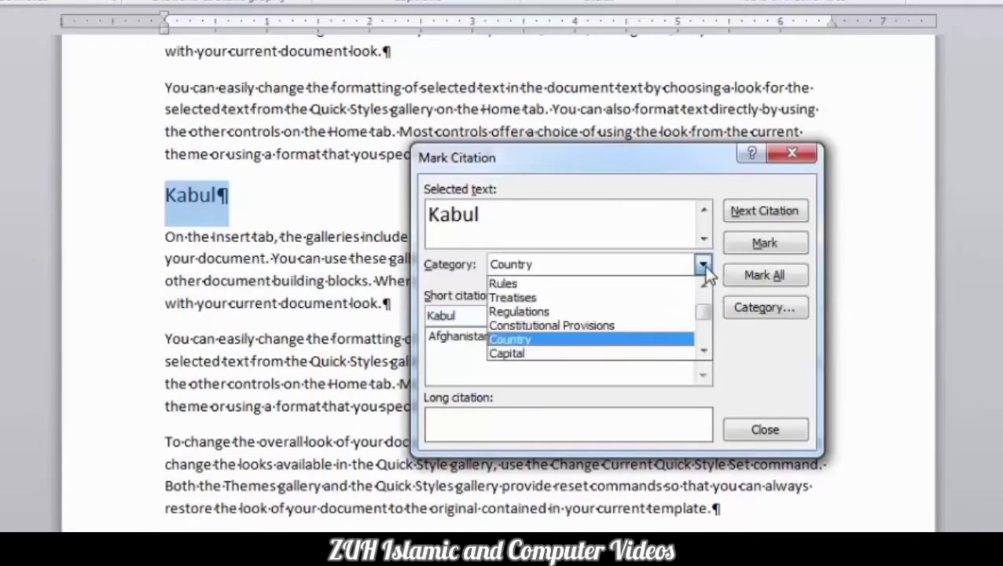
pyautogui.click(620, 355)
pyautogui.click(743, 244)
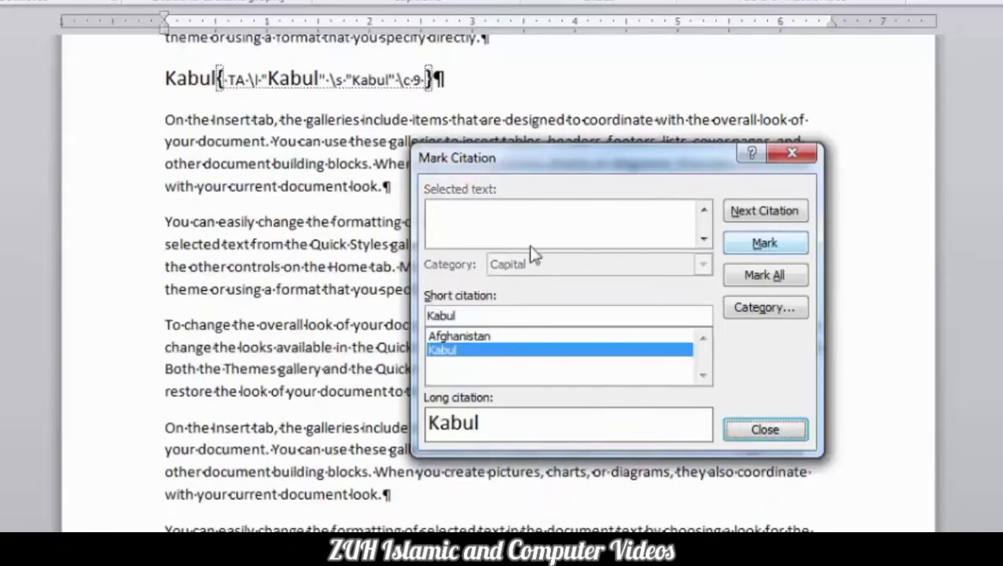
# - Mark Pakistan and United Arabic Emirate as Country citations and Islamabad and Riyadh as Capital citations, and finish marking
pyautogui.click(284, 286)
pyautogui.scroll(-10, 285, 287)
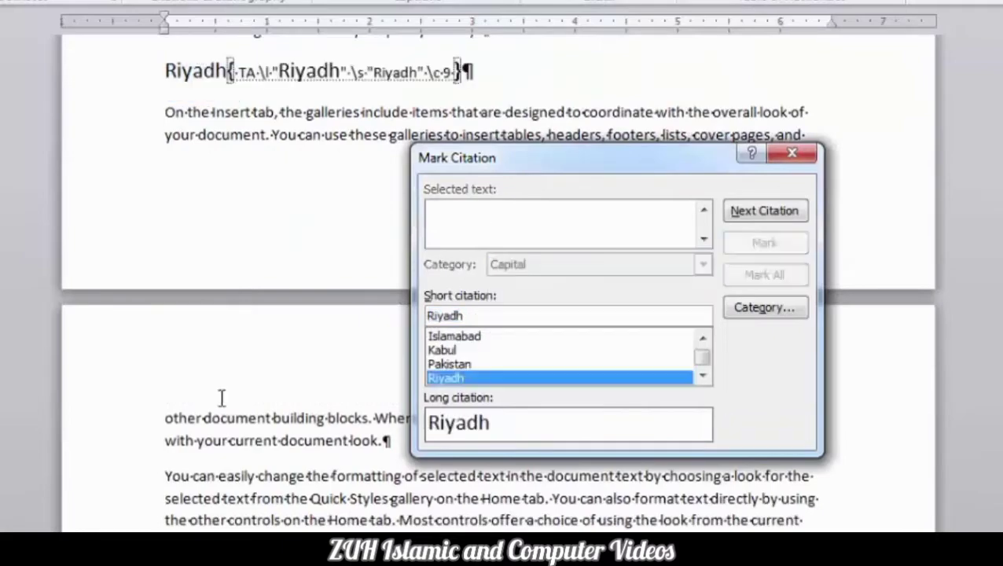
pyautogui.scroll(-5, 222, 399)
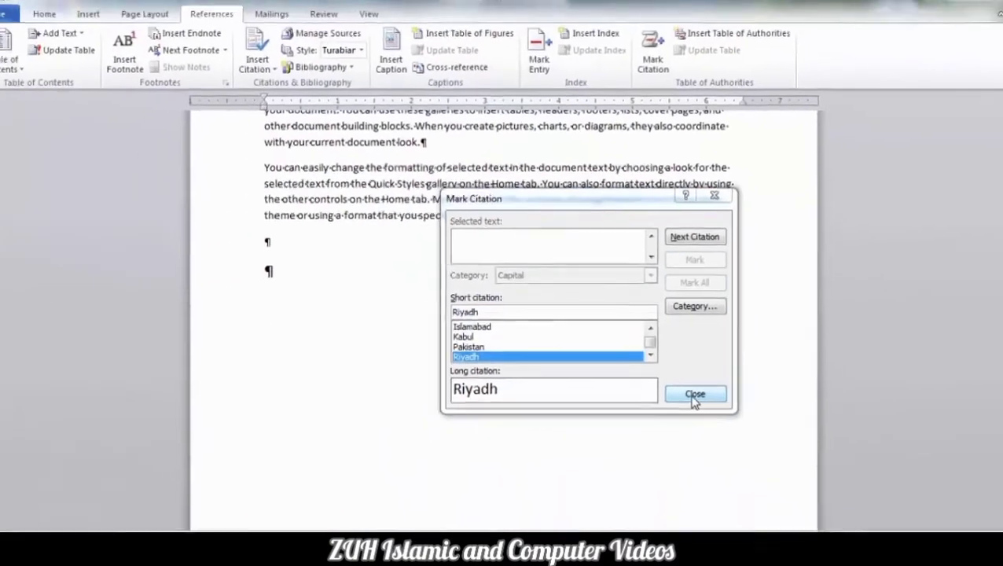
pyautogui.click(765, 429)
# - Hide the paragraph marks and other formatting symbols in the document
pyautogui.click(64, 26)
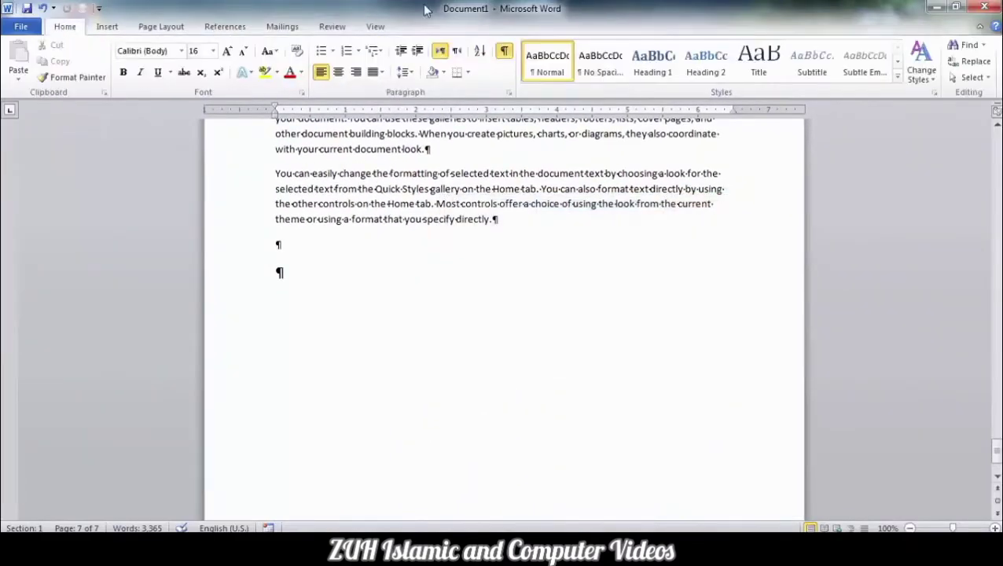
pyautogui.click(504, 50)
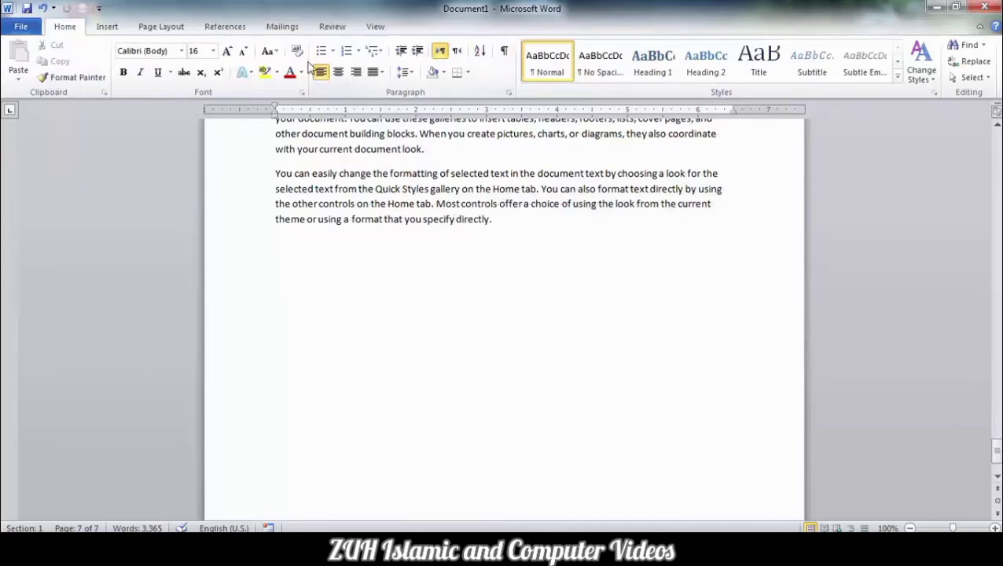
# - Try inserting a table of authorities for all categories and undo the insertion
pyautogui.click(229, 28)
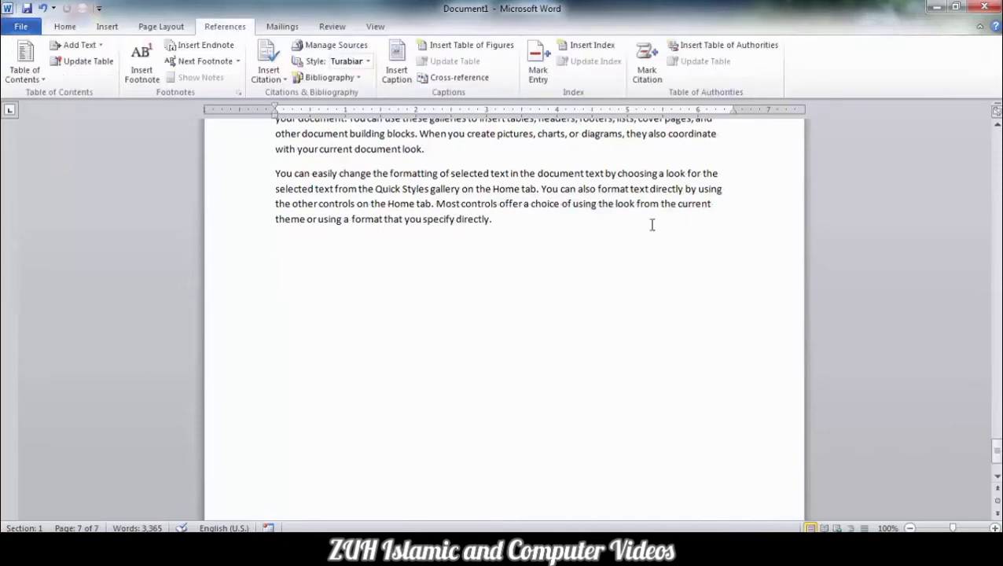
pyautogui.click(735, 47)
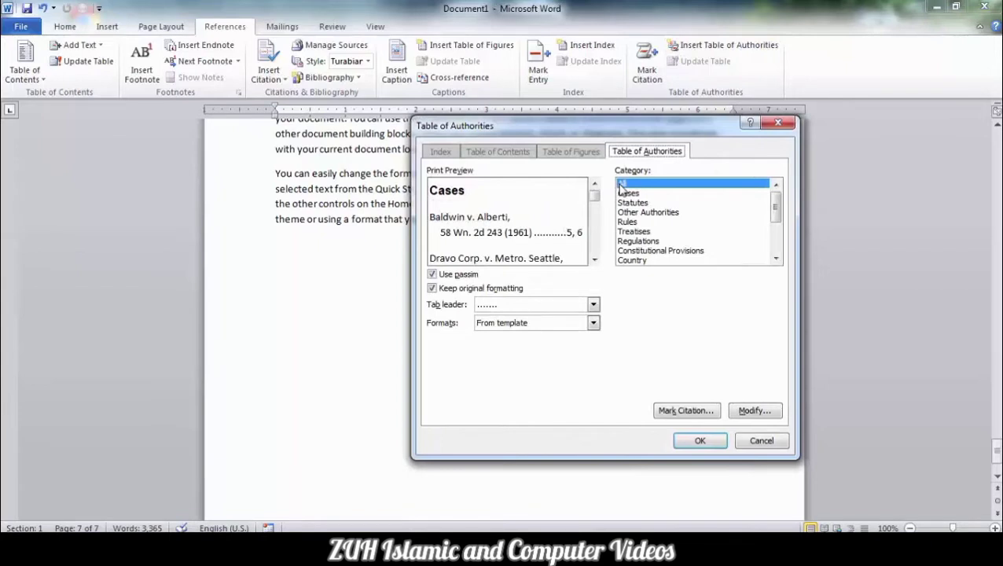
pyautogui.click(637, 261)
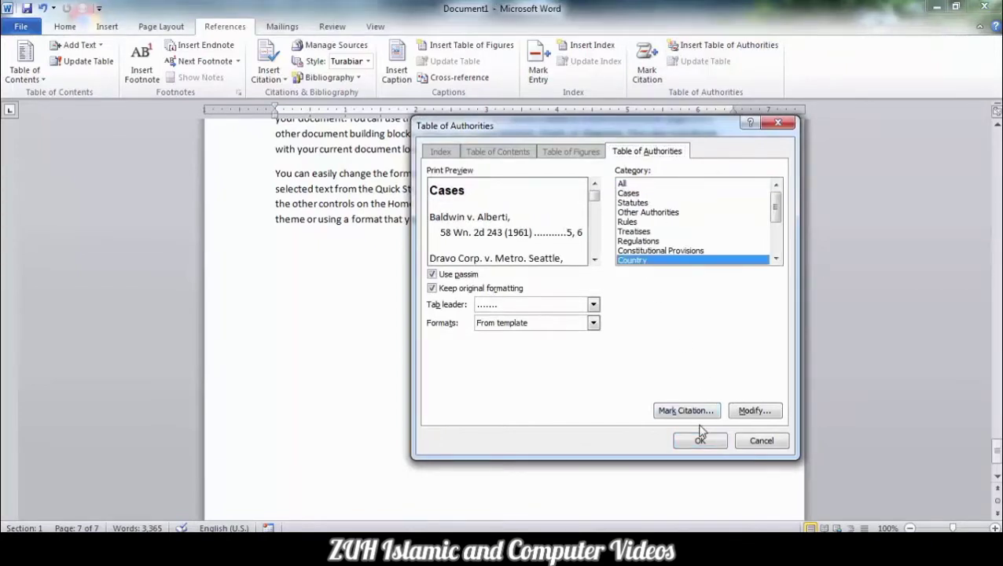
pyautogui.click(634, 186)
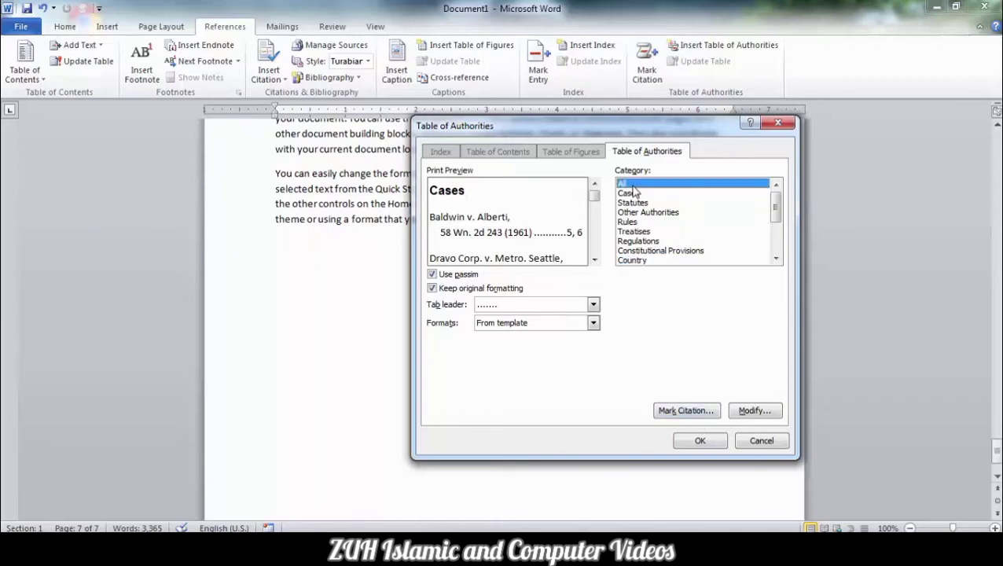
pyautogui.click(700, 441)
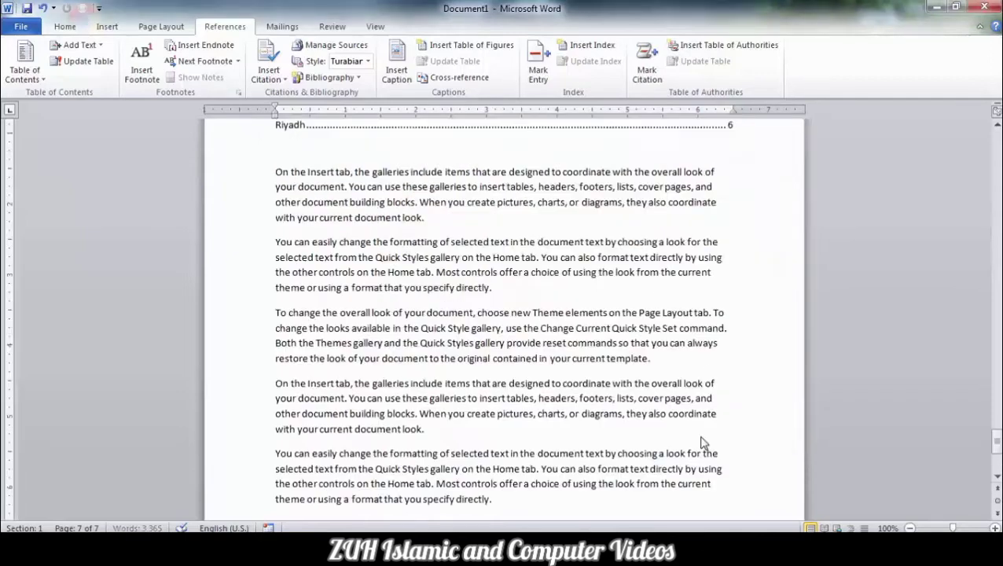
pyautogui.scroll(4, 529, 329)
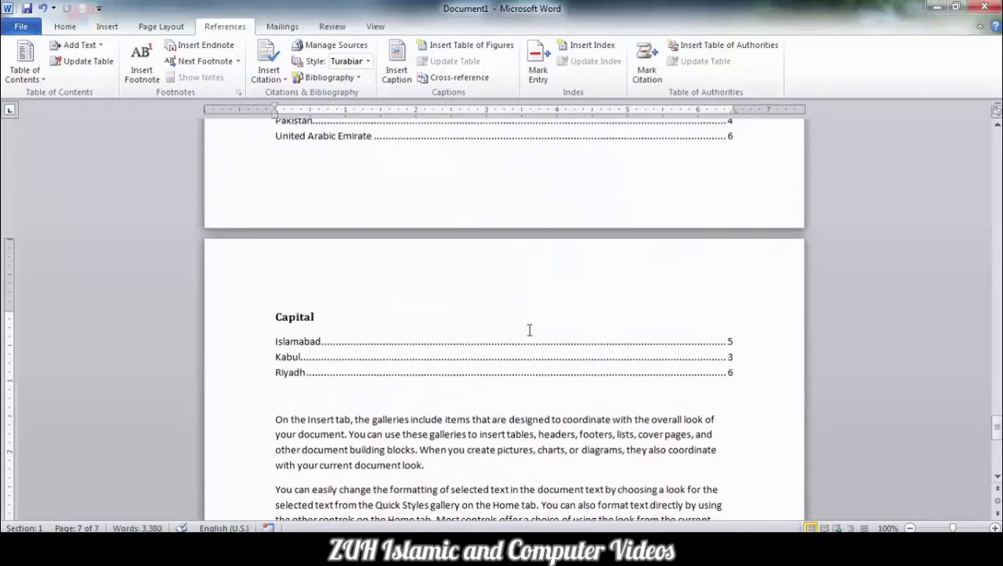
pyautogui.hotkey('ctrl', 'z')
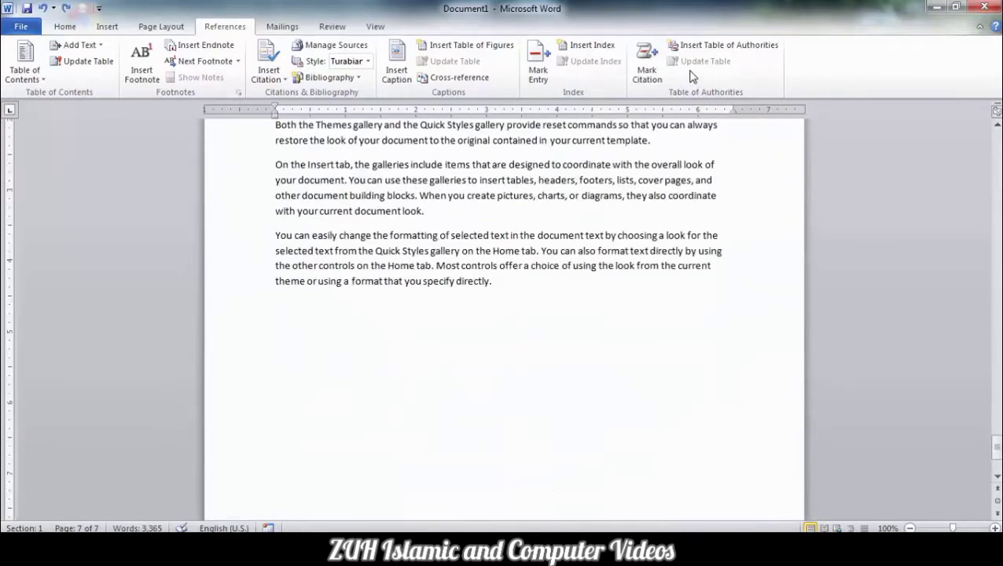
# - Insert a table of authorities covering all categories on the blank area after the last paragraph
pyautogui.click(700, 49)
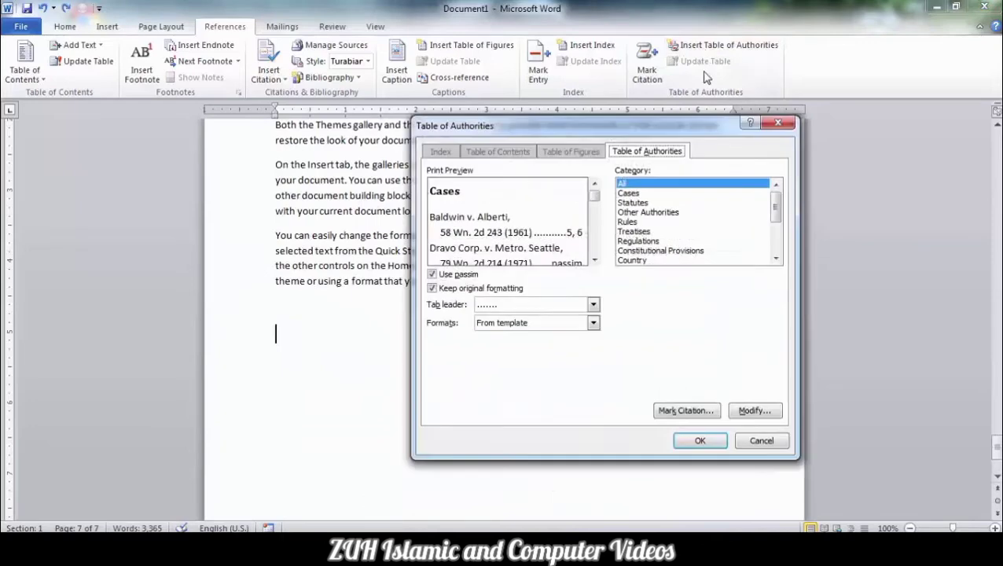
pyautogui.click(700, 440)
pyautogui.click(299, 330)
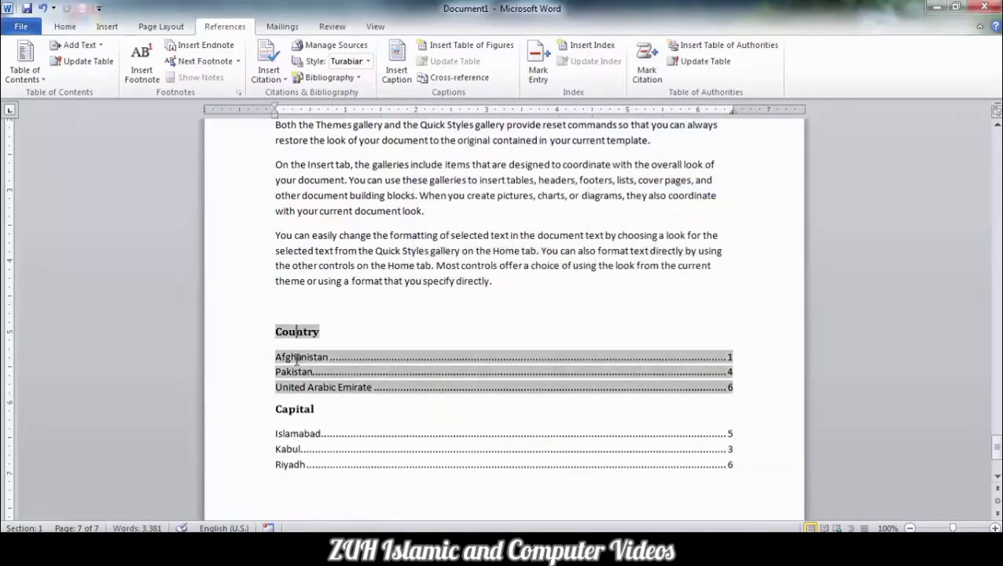
# - Change the tab leader of the Capital category in the table of authorities to a solid underline, replacing the existing category
pyautogui.click(299, 417)
pyautogui.click(299, 434)
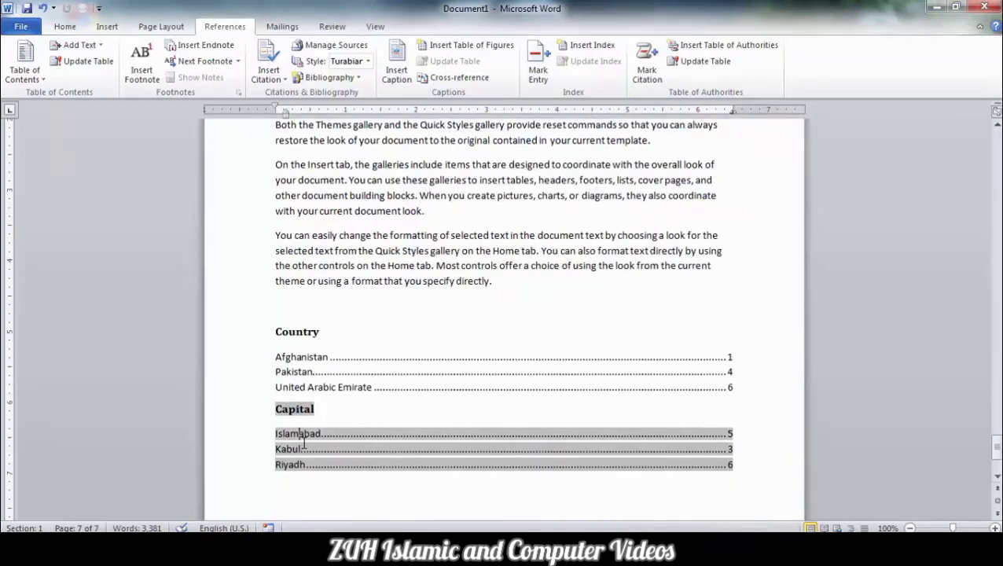
pyautogui.click(739, 49)
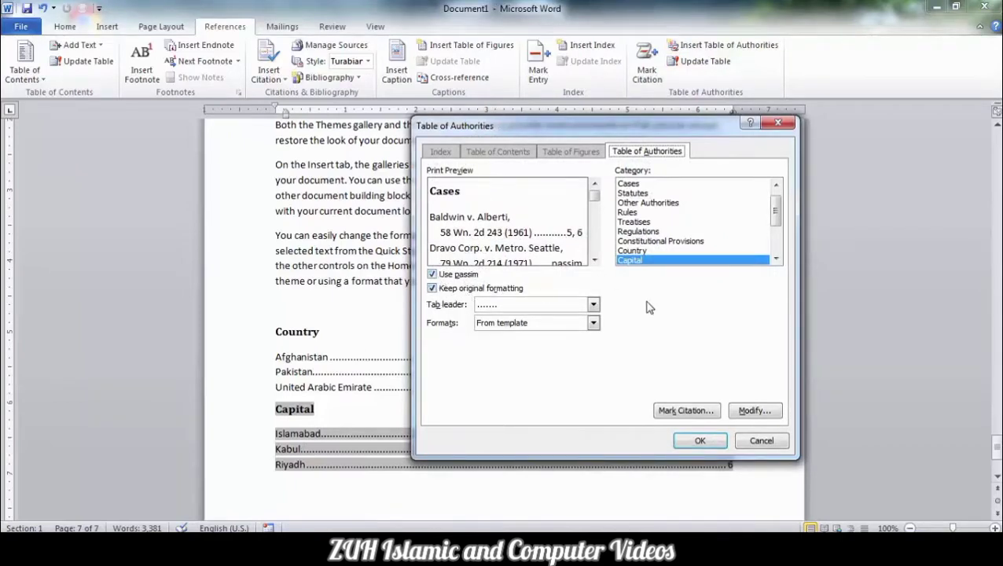
pyautogui.click(593, 305)
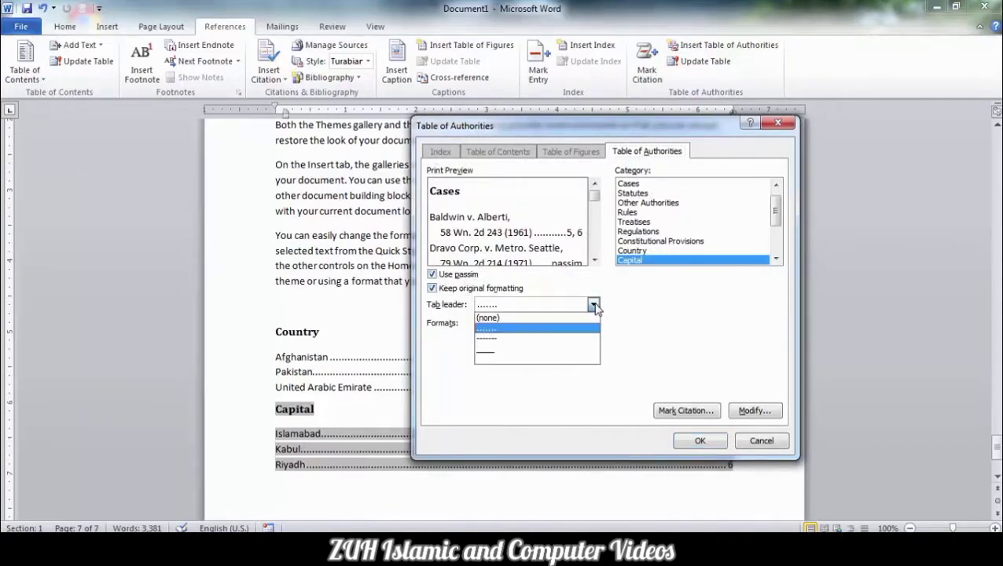
pyautogui.click(525, 352)
pyautogui.click(696, 440)
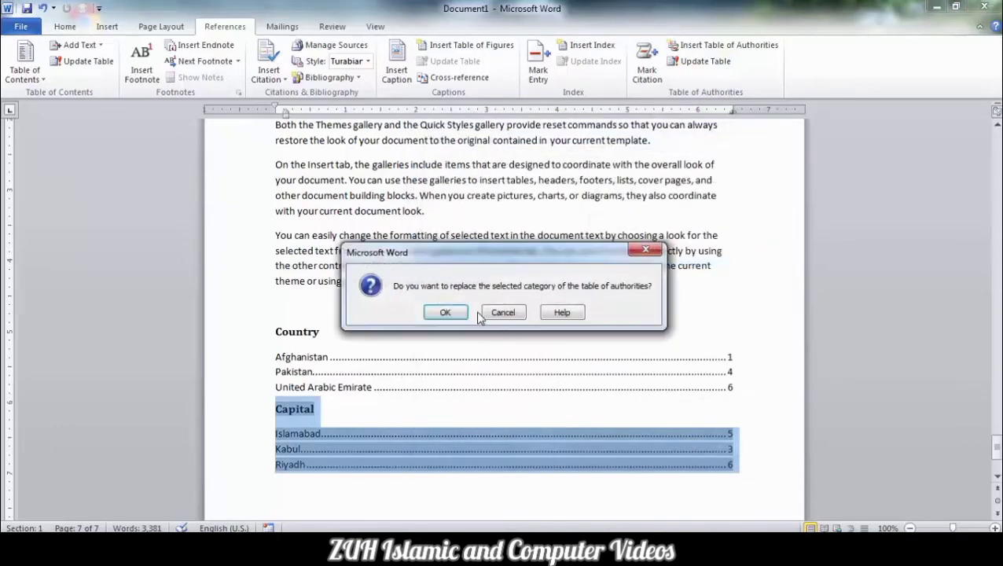
pyautogui.click(450, 313)
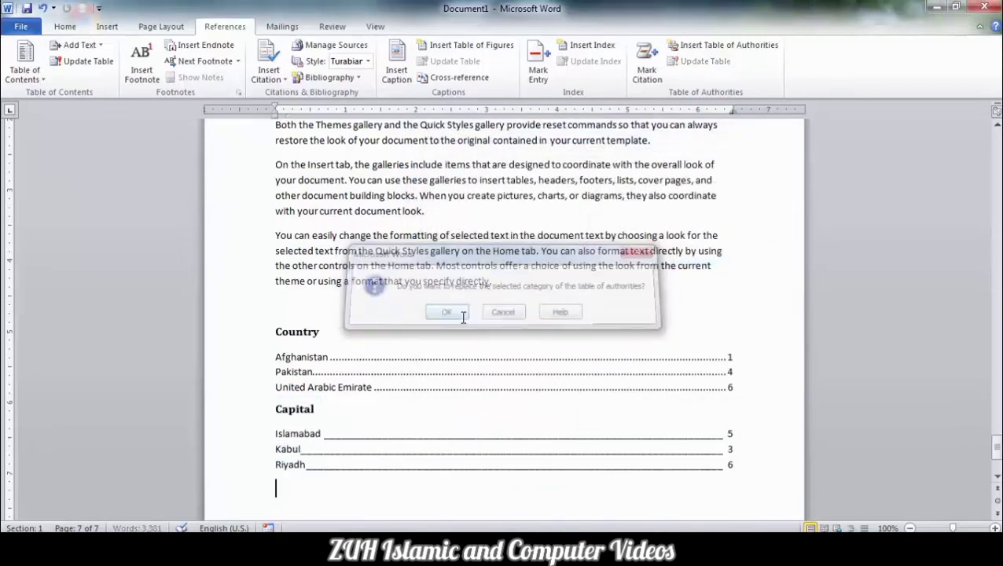
# - For the Country category, modify the Table of Authorities style to use a Light Green font colour
pyautogui.click(396, 360)
pyautogui.click(696, 45)
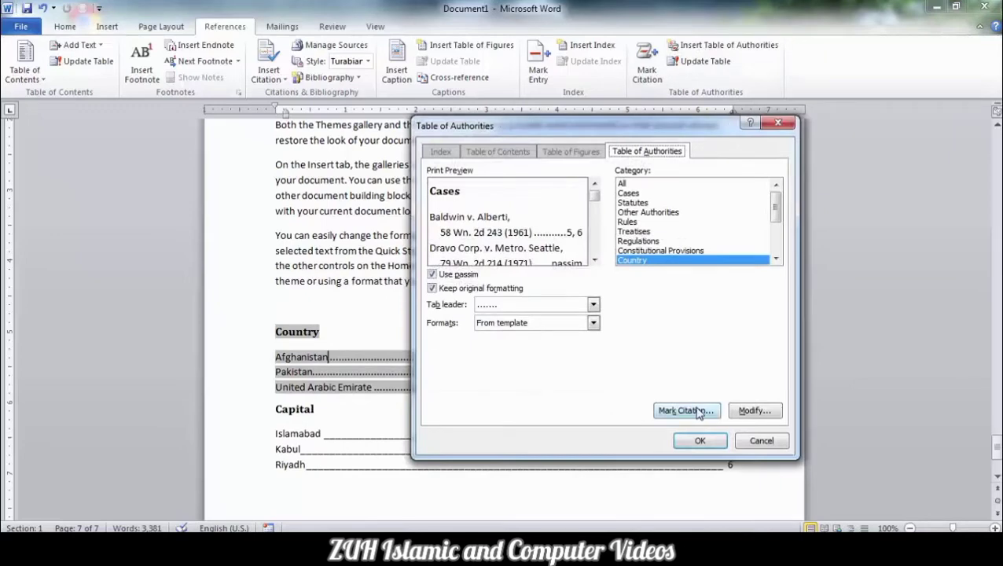
pyautogui.click(755, 411)
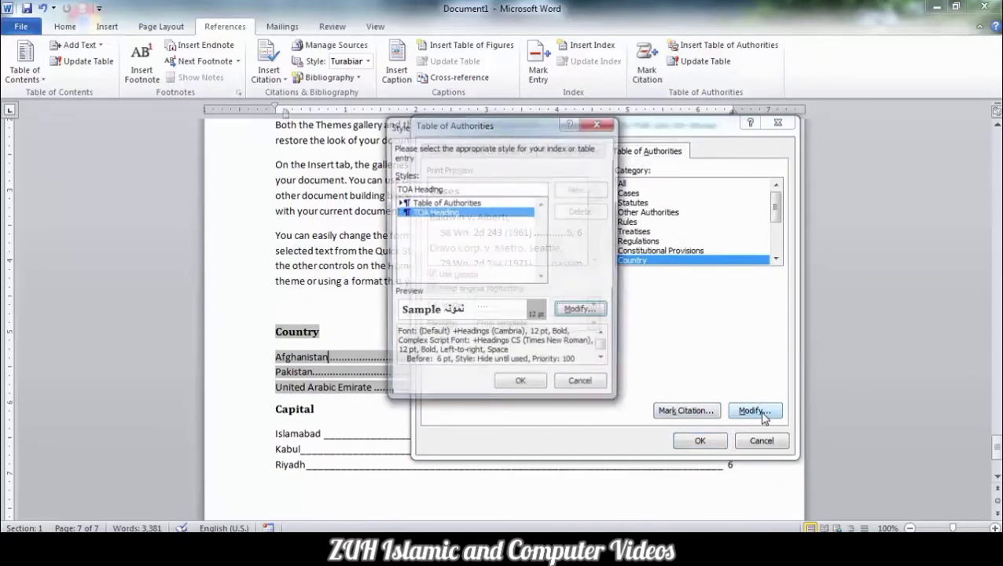
pyautogui.click(438, 203)
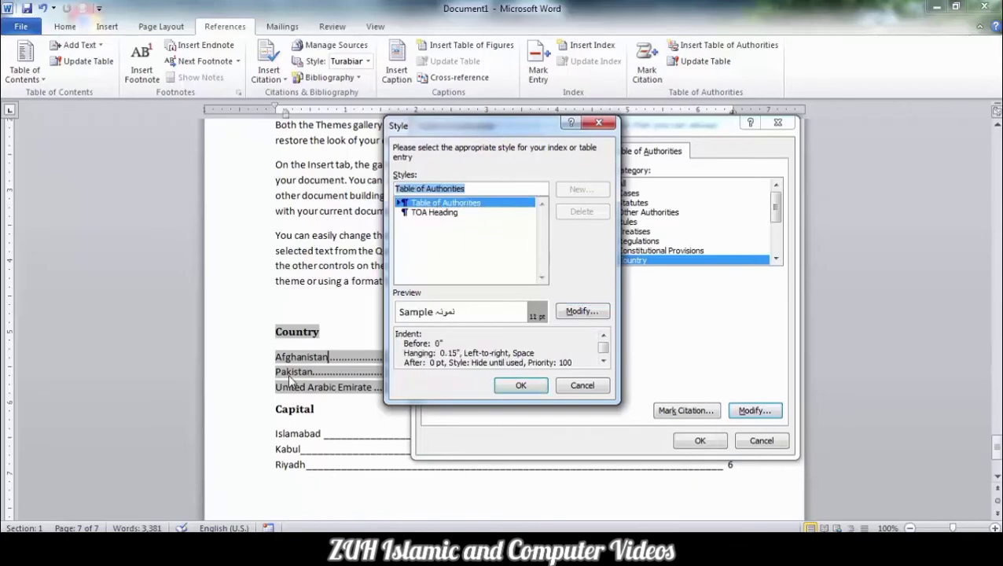
pyautogui.press('Down')
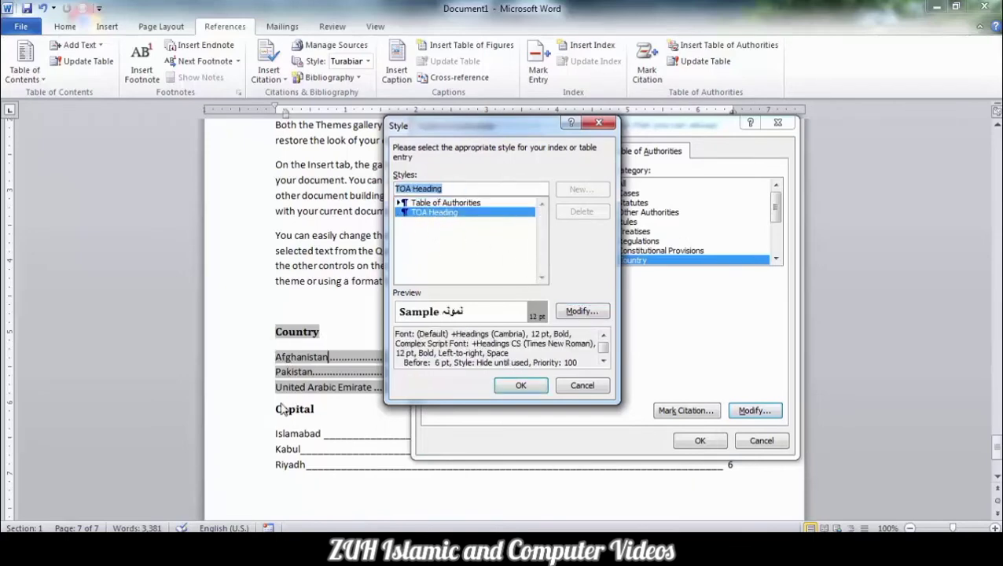
pyautogui.click(432, 204)
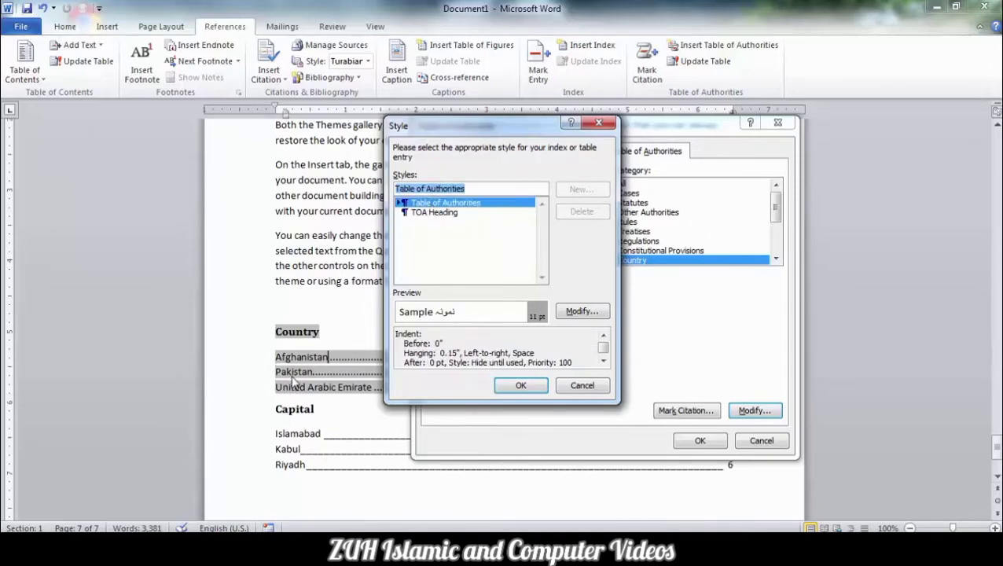
pyautogui.click(572, 311)
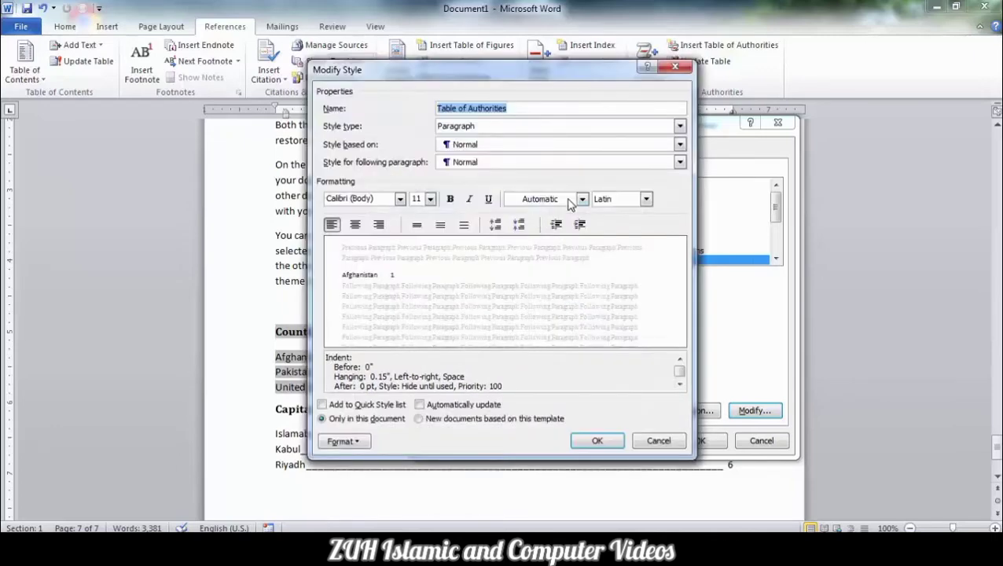
pyautogui.click(582, 199)
pyautogui.click(560, 326)
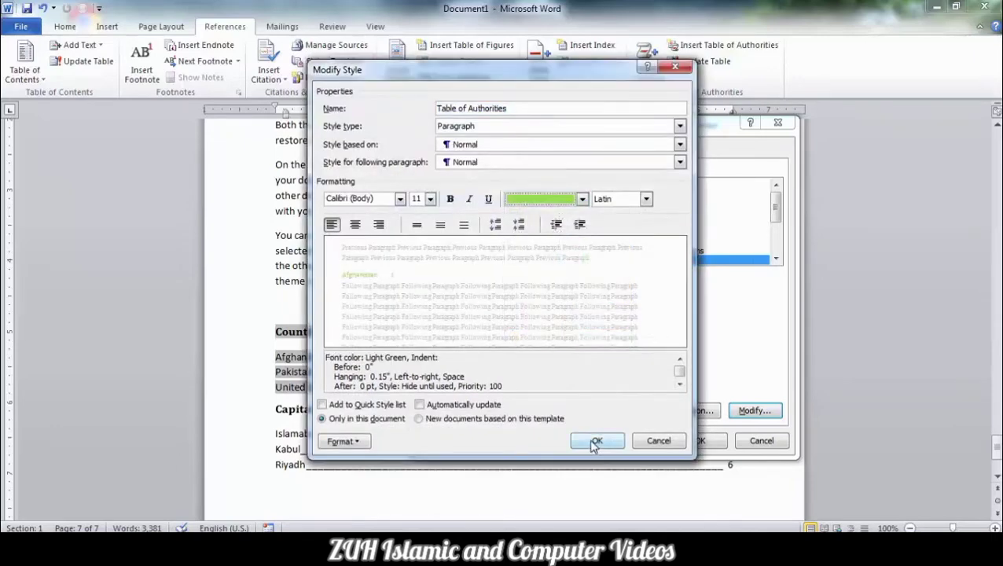
pyautogui.click(597, 441)
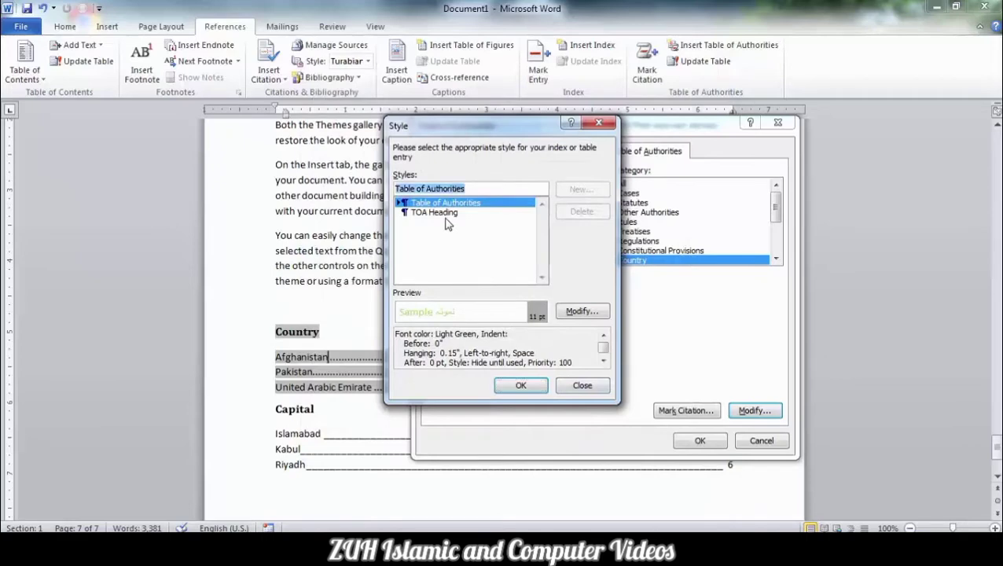
# - Modify the TOA Heading style to use a Dark Red font colour and accept the style changes
pyautogui.click(444, 214)
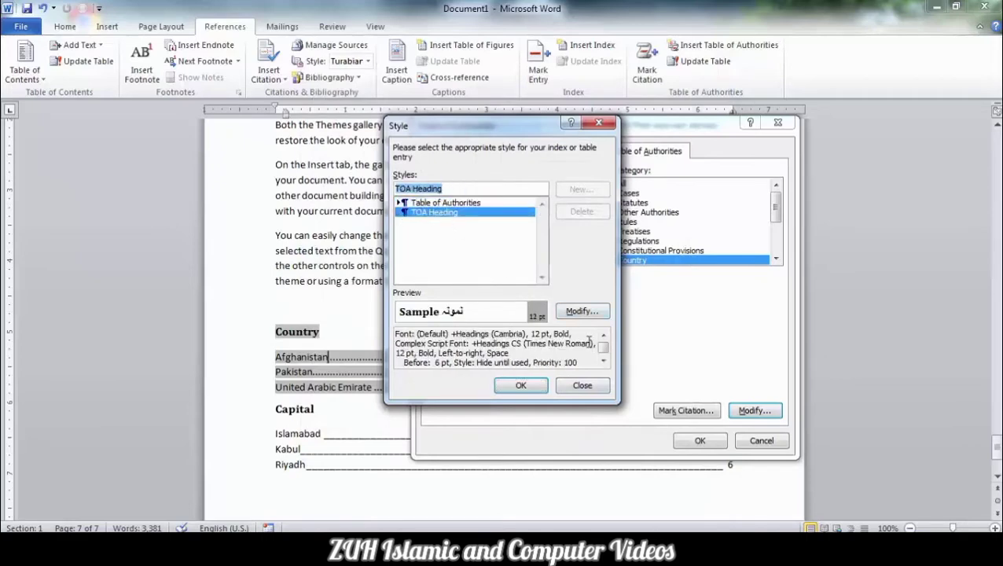
pyautogui.click(582, 311)
pyautogui.click(555, 203)
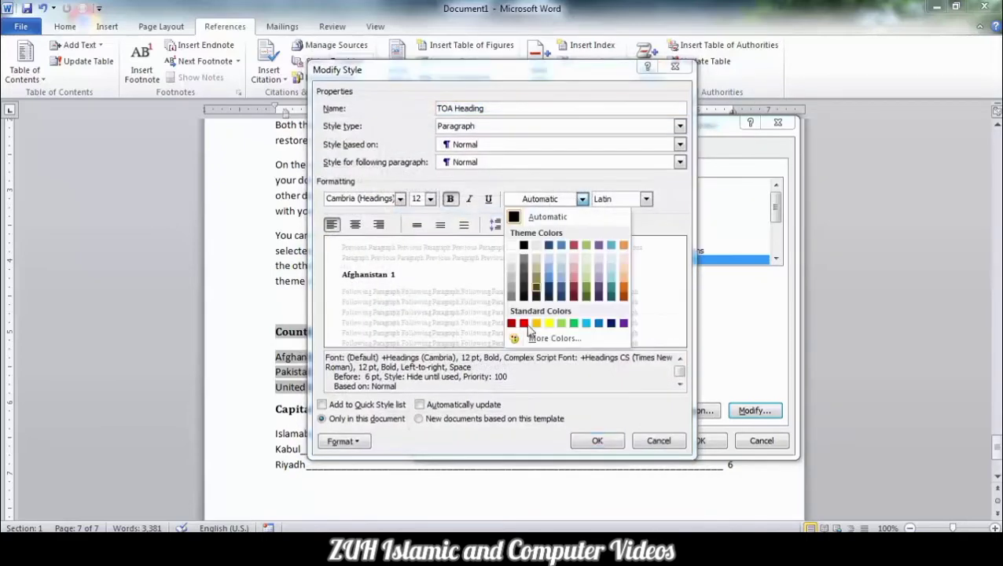
pyautogui.click(513, 321)
pyautogui.click(585, 440)
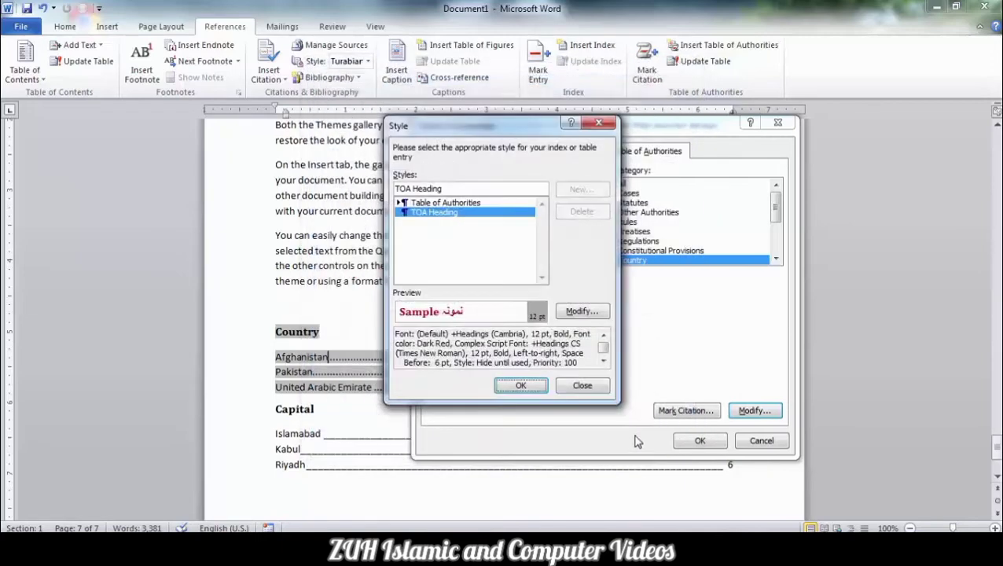
pyautogui.click(517, 385)
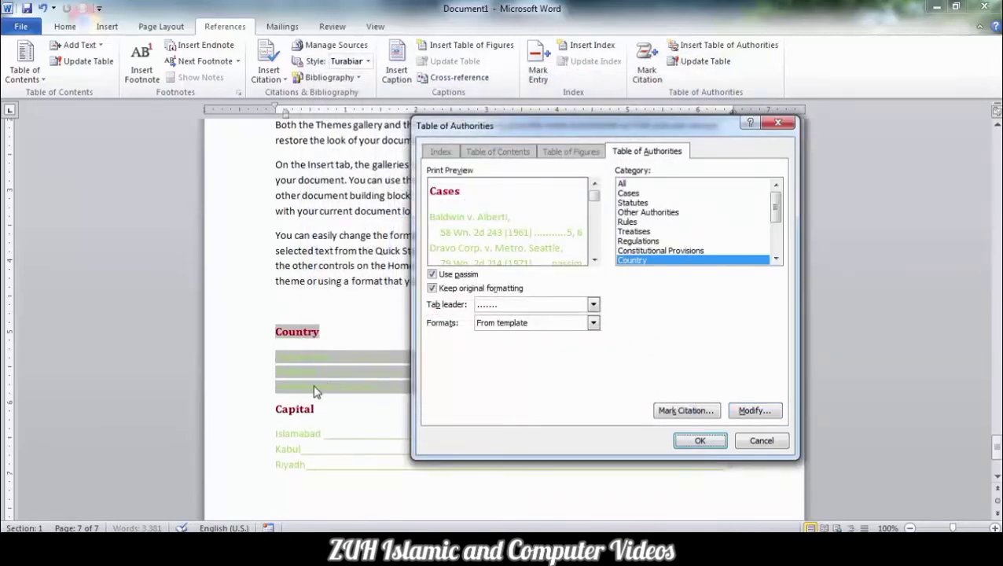
# - Apply the Classic format to the Country category of the table of authorities, replacing the existing category
pyautogui.click(594, 323)
pyautogui.click(536, 346)
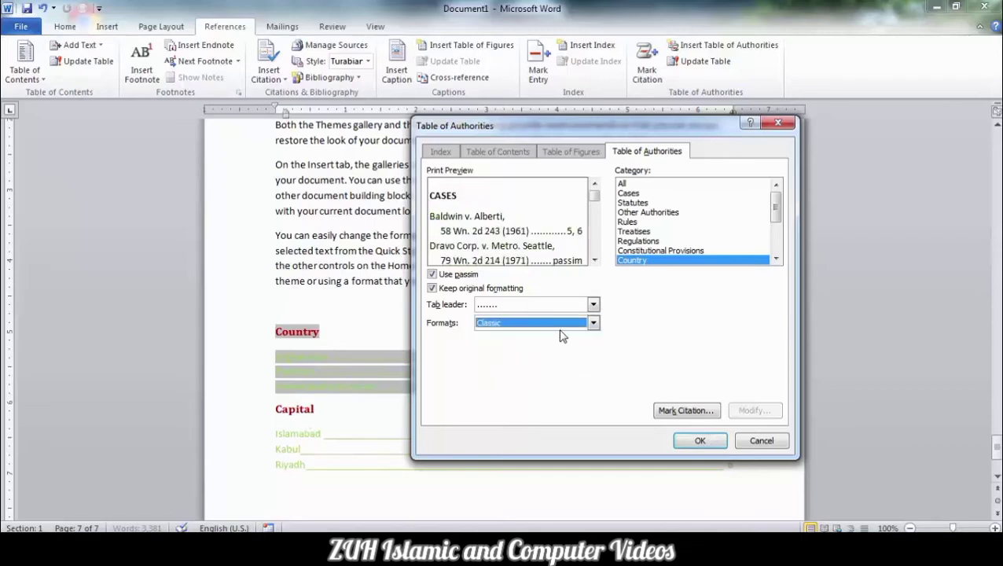
pyautogui.click(559, 324)
pyautogui.click(530, 347)
pyautogui.click(700, 440)
pyautogui.click(446, 312)
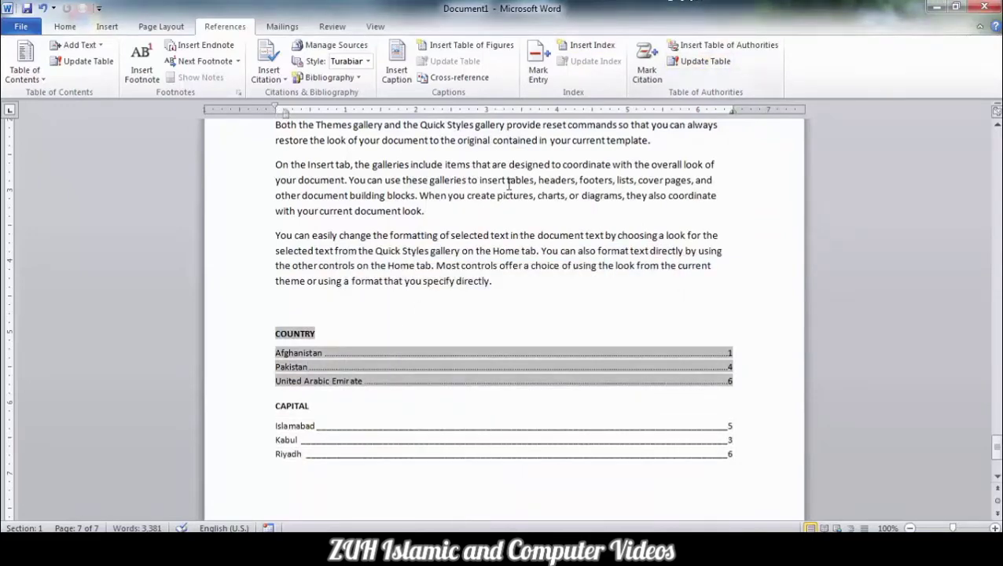
# - Add a new line reading Iraq below the paragraph ending "with your current document look", above the last paragraph
pyautogui.click(467, 213)
pyautogui.press('Return')
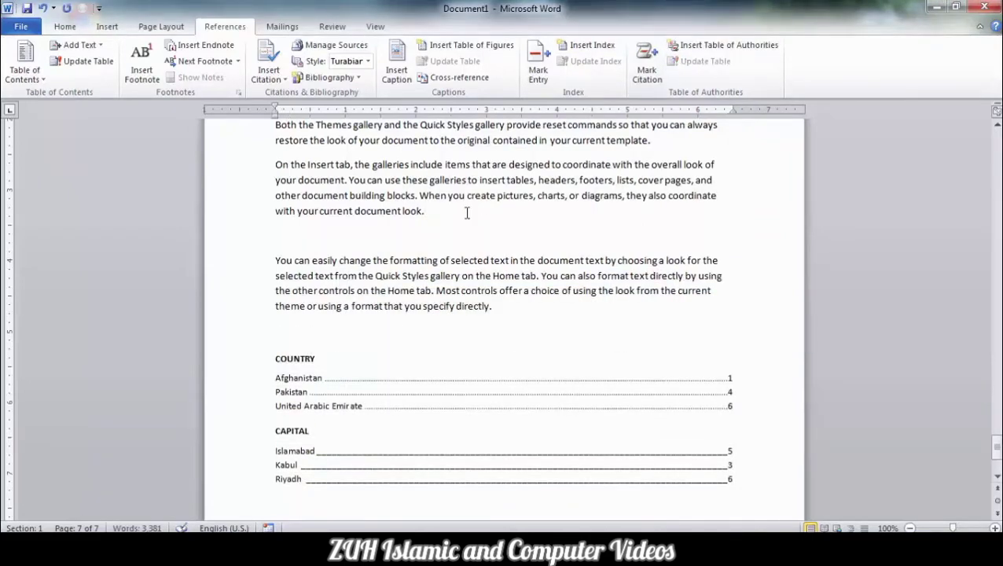
pyautogui.write('Iraq')
# - Mark all occurrences of Iraq as a citation in the Country category and finish marking
pyautogui.doubleClick(285, 235)
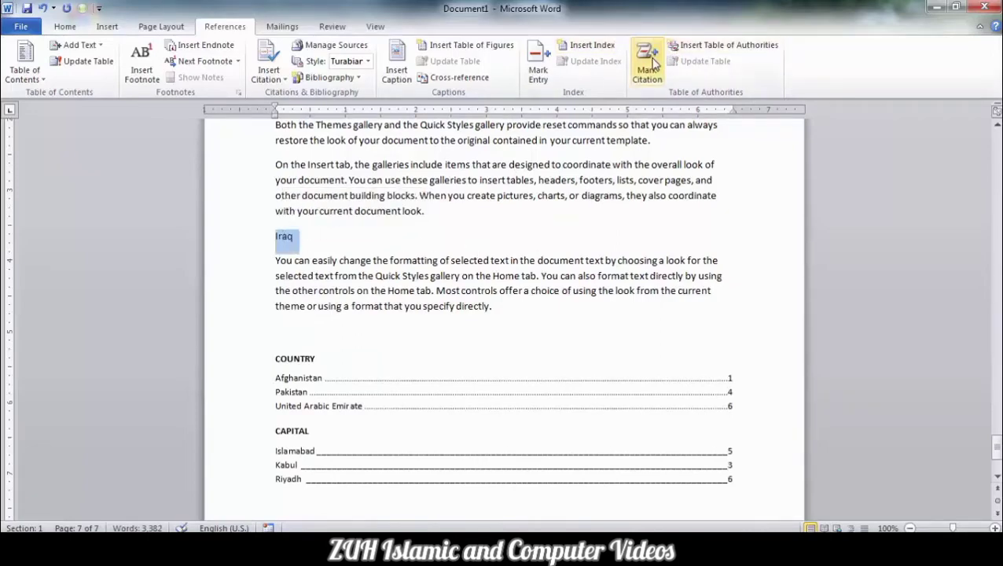
pyautogui.click(649, 66)
pyautogui.click(645, 276)
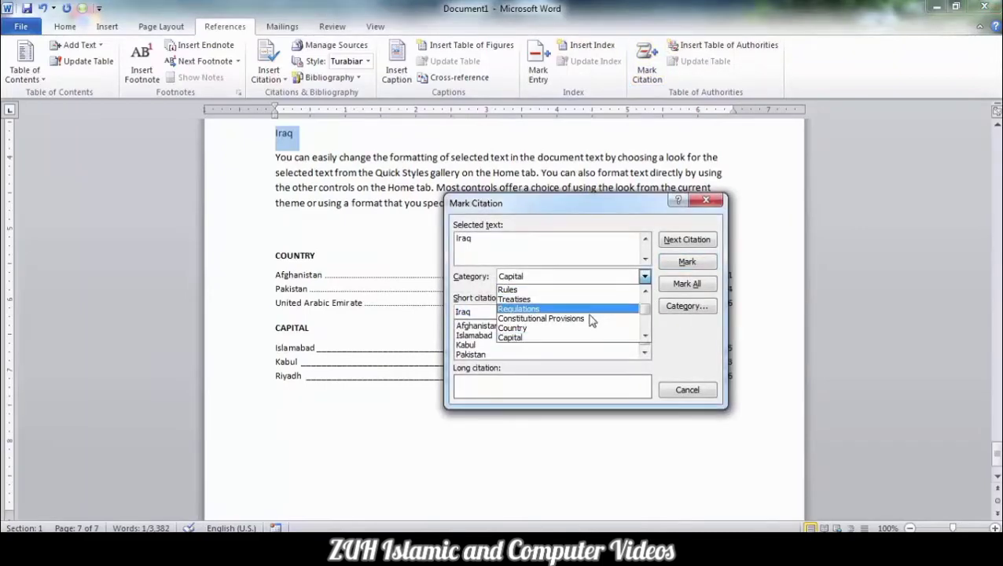
pyautogui.click(578, 329)
pyautogui.click(692, 283)
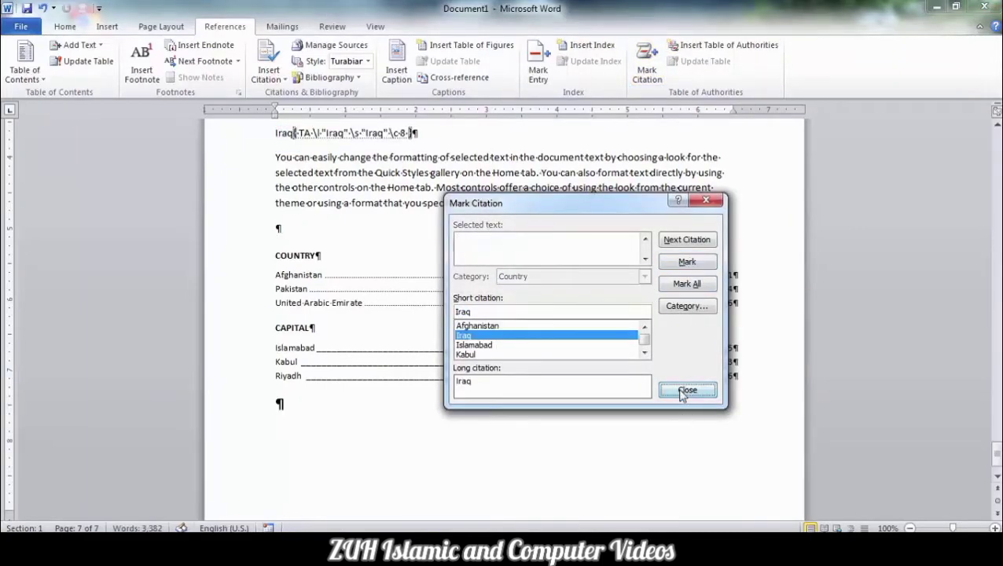
pyautogui.click(686, 390)
# - Update the Country section of the table of authorities to include the newly marked Iraq citation
pyautogui.click(361, 284)
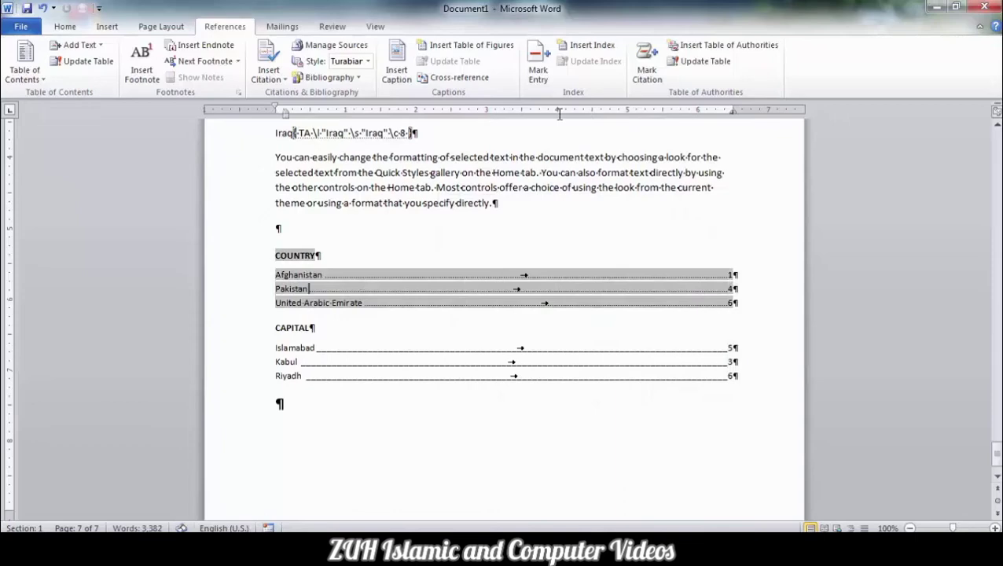
pyautogui.click(706, 62)
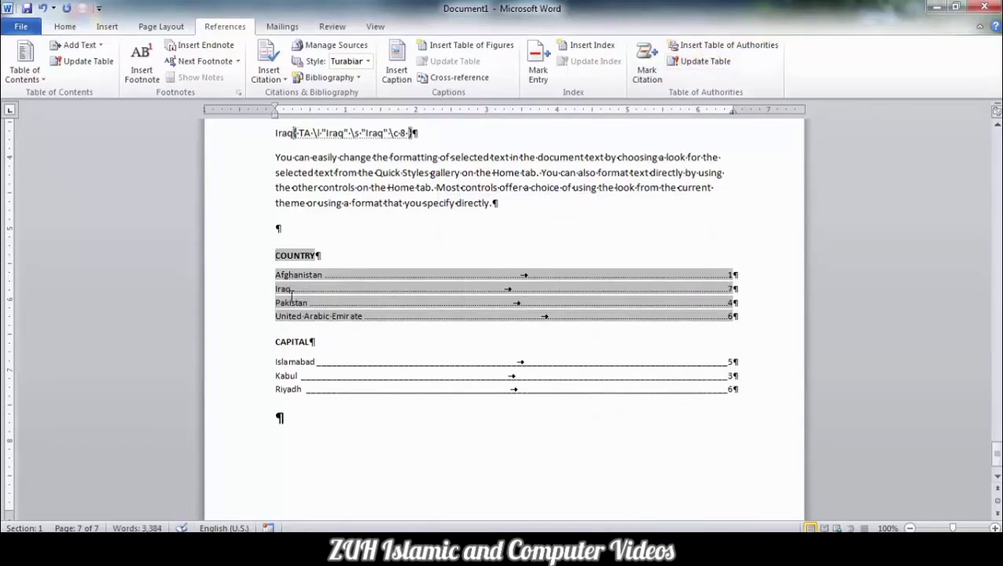
pyautogui.click(728, 45)
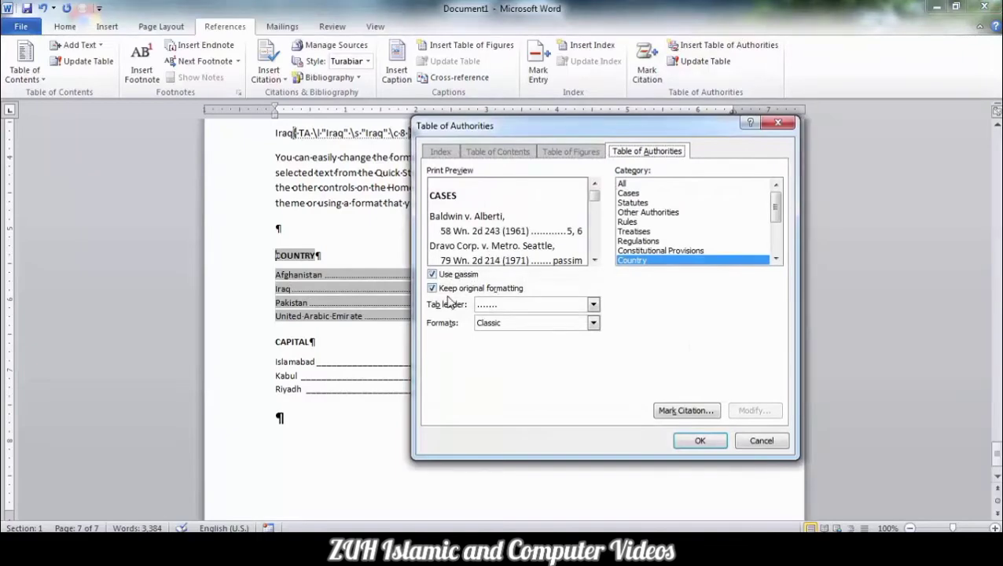
pyautogui.click(758, 441)
pyautogui.scroll(5, 562, 355)
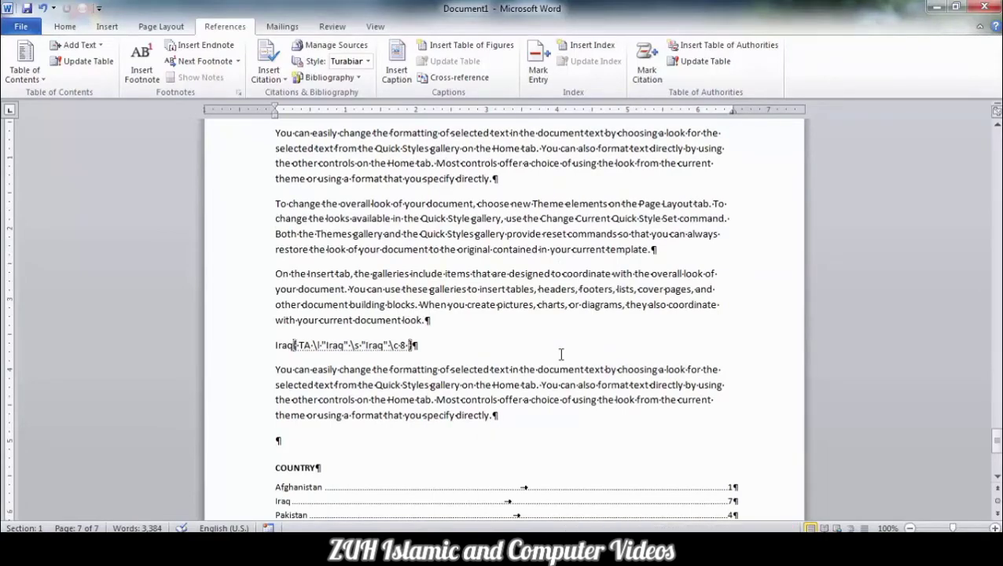
# - Create a new blank document and fill it with sample paragraphs using =rand(20)
pyautogui.hotkey('ctrl', 'n')
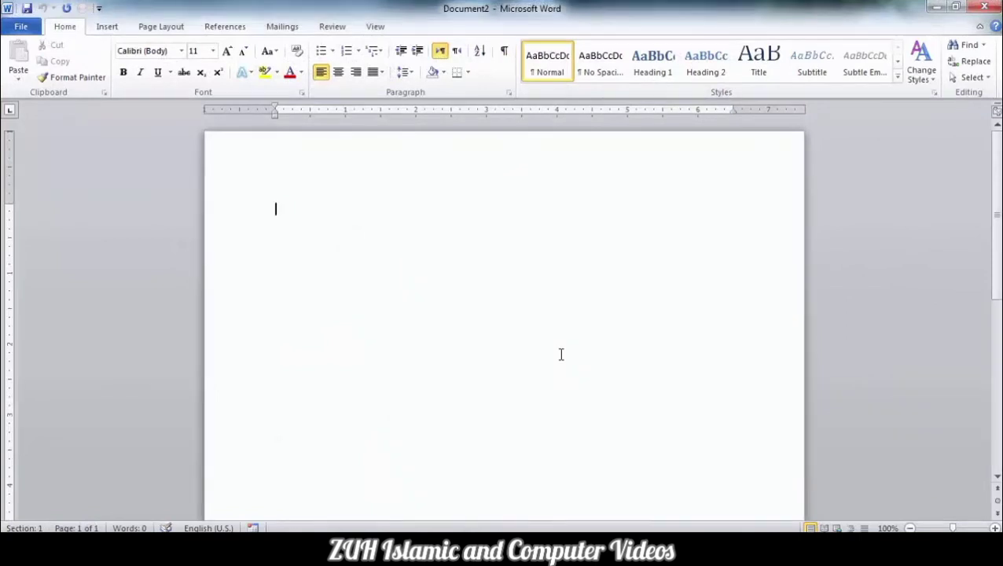
pyautogui.write('=rand(20)')
pyautogui.press('Return')
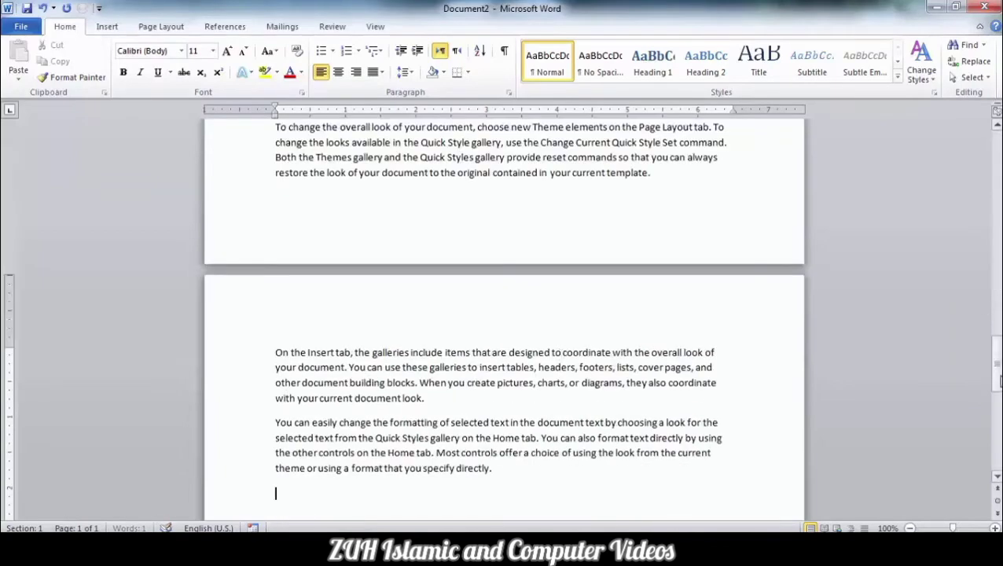
# - Add the citation text "(Pashto Malghalari, 2022)" at the end of the document's first paragraph
pyautogui.moveTo(996, 381); pyautogui.dragTo(994, 214)
pyautogui.click(453, 254)
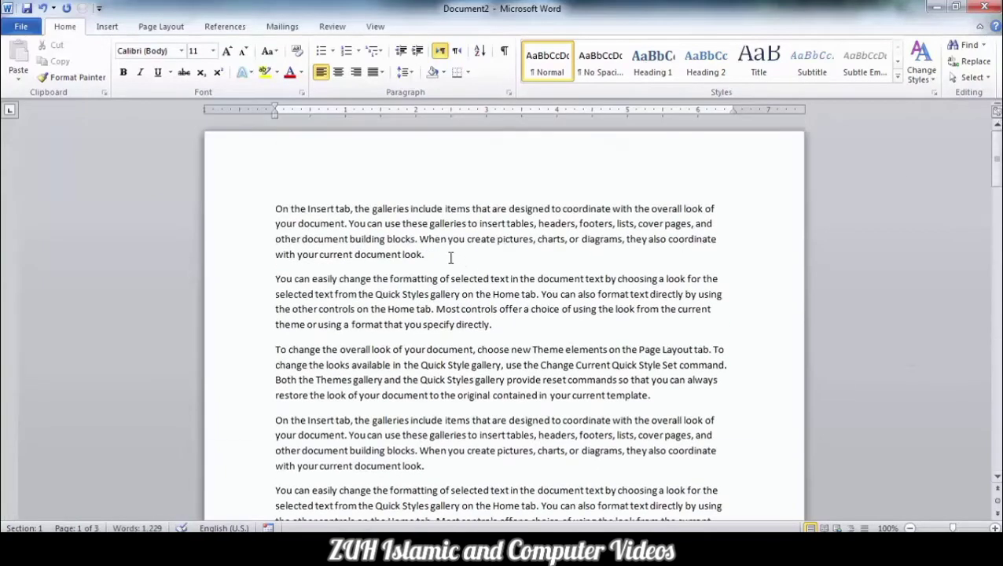
pyautogui.write('(')
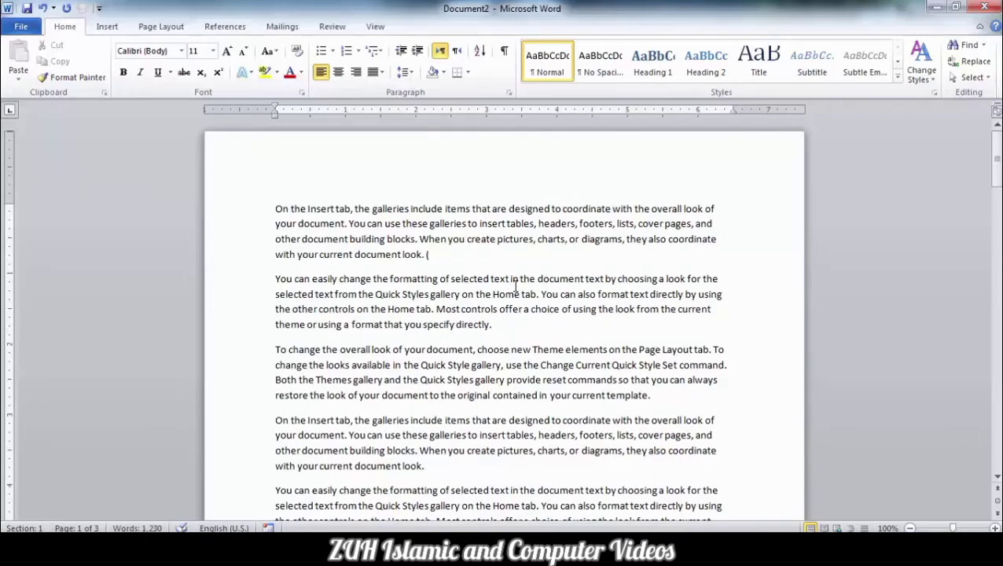
pyautogui.write('Pashto Malghalari, 2022)')
# - Copy the citation text from the first paragraph and paste it at the end of a paragraph further down the document
pyautogui.moveTo(427, 254); pyautogui.dragTo(538, 254)
pyautogui.hotkey('ctrl', 'c')
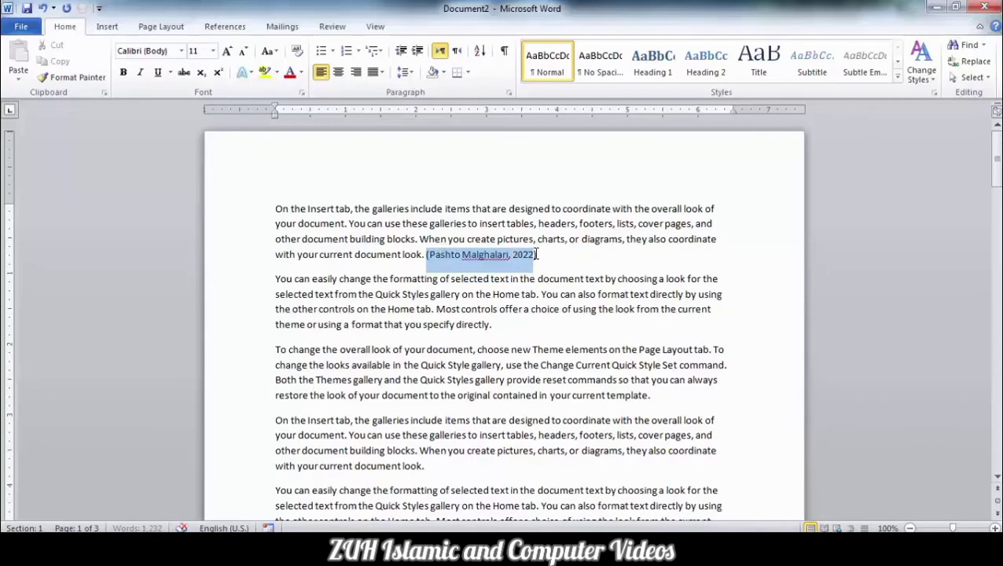
pyautogui.scroll(-4, 517, 293)
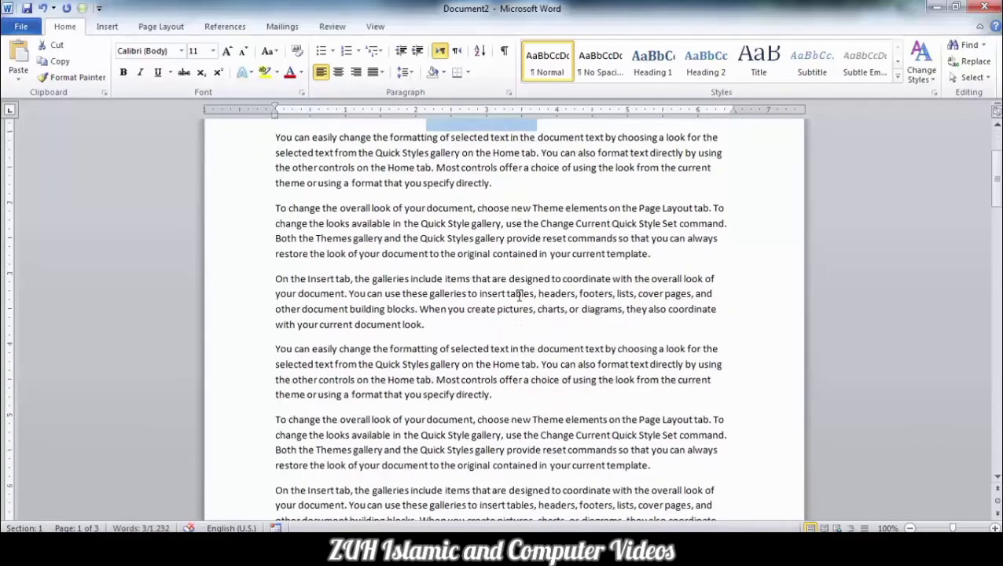
pyautogui.click(477, 296)
pyautogui.hotkey('ctrl', 'v')
pyautogui.scroll(-8, 491, 297)
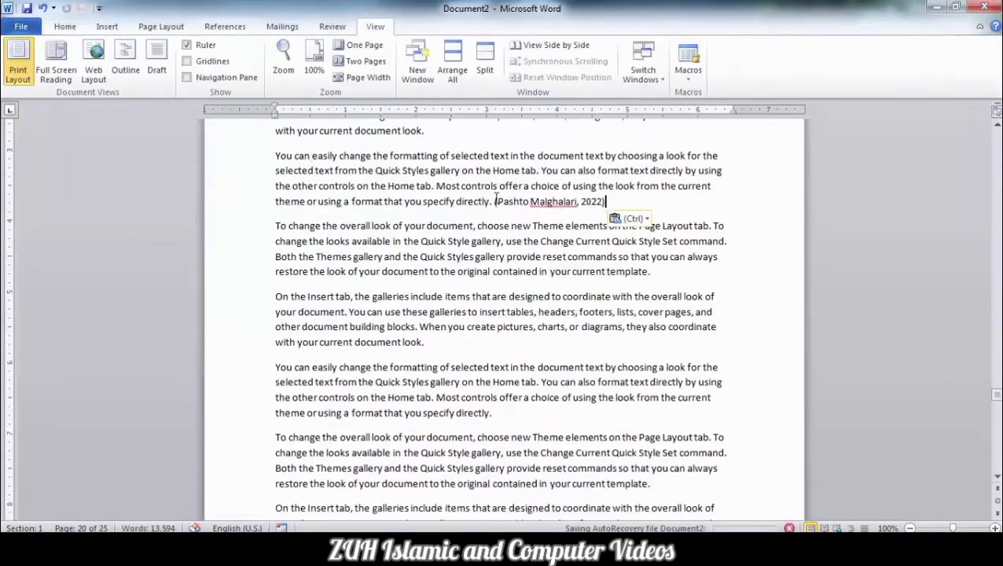
# - Start marking the pasted "(Pashto Malghalari, 2022)" text as a citation and rename citation category 10 to "Citation in this book"
pyautogui.moveTo(495, 202); pyautogui.dragTo(603, 196)
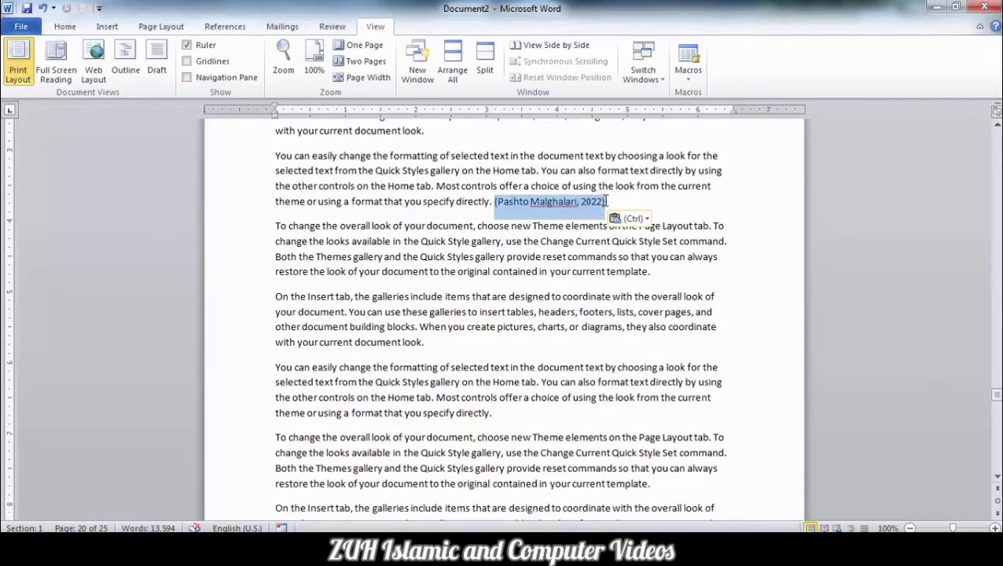
pyautogui.click(228, 27)
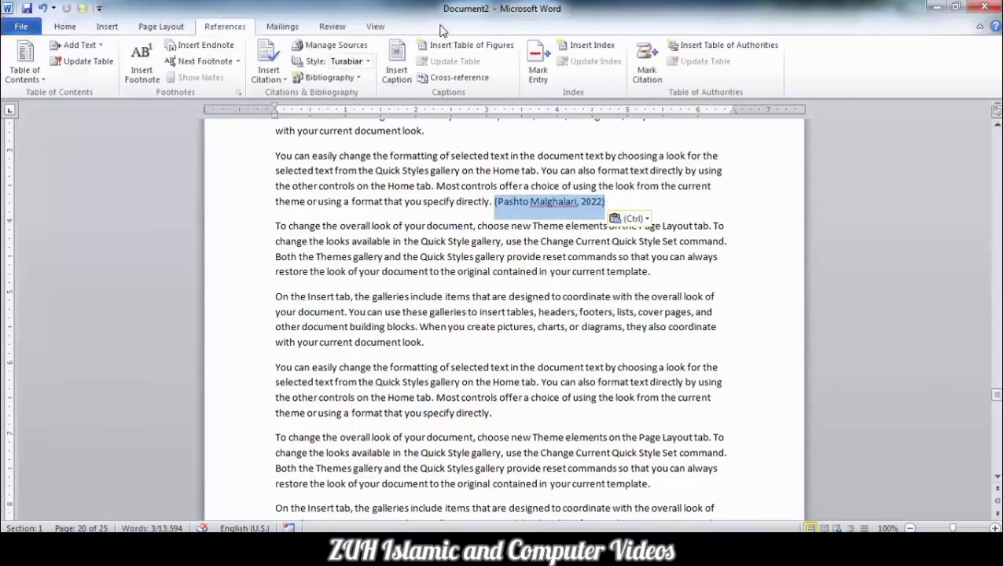
pyautogui.click(648, 77)
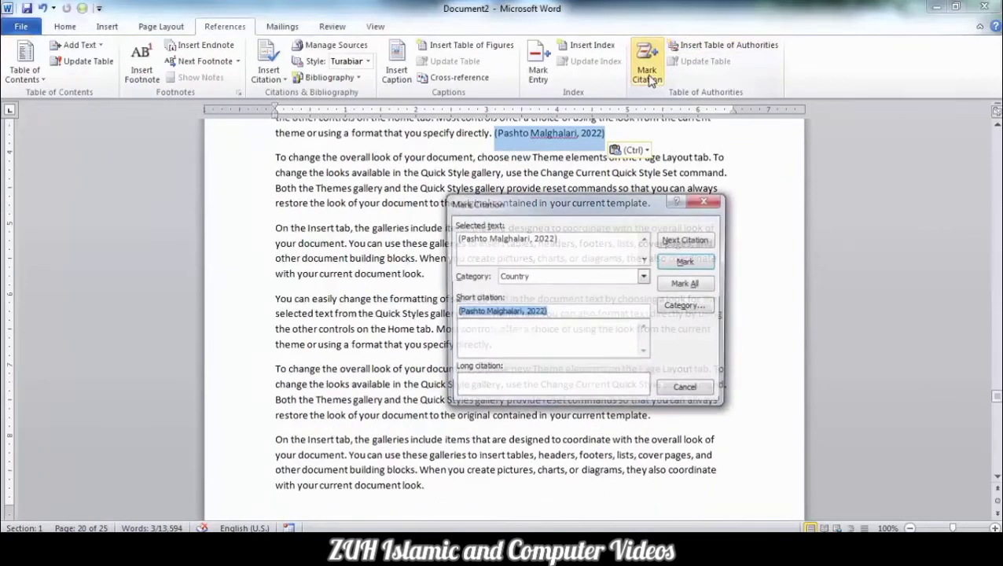
pyautogui.click(682, 307)
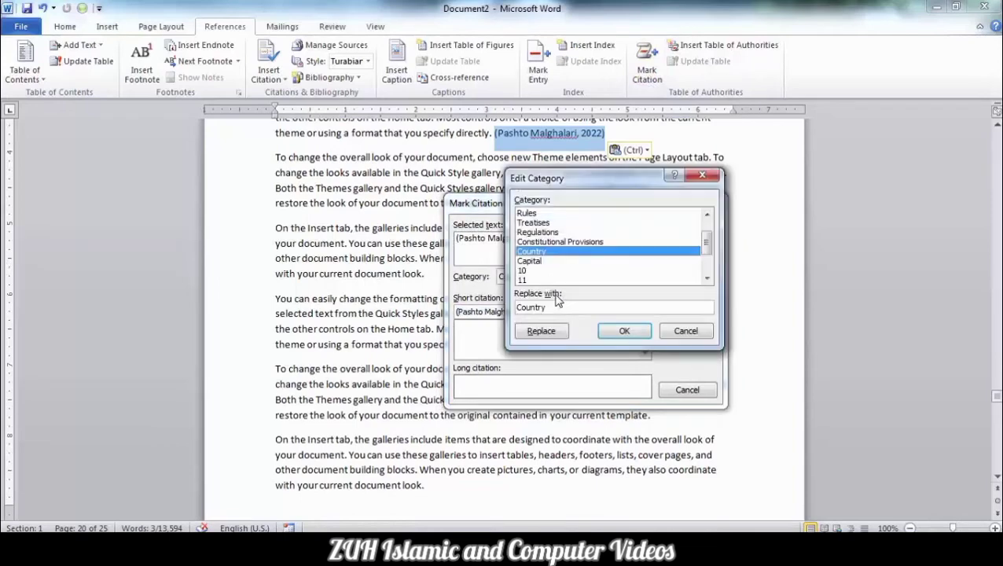
pyautogui.click(525, 270)
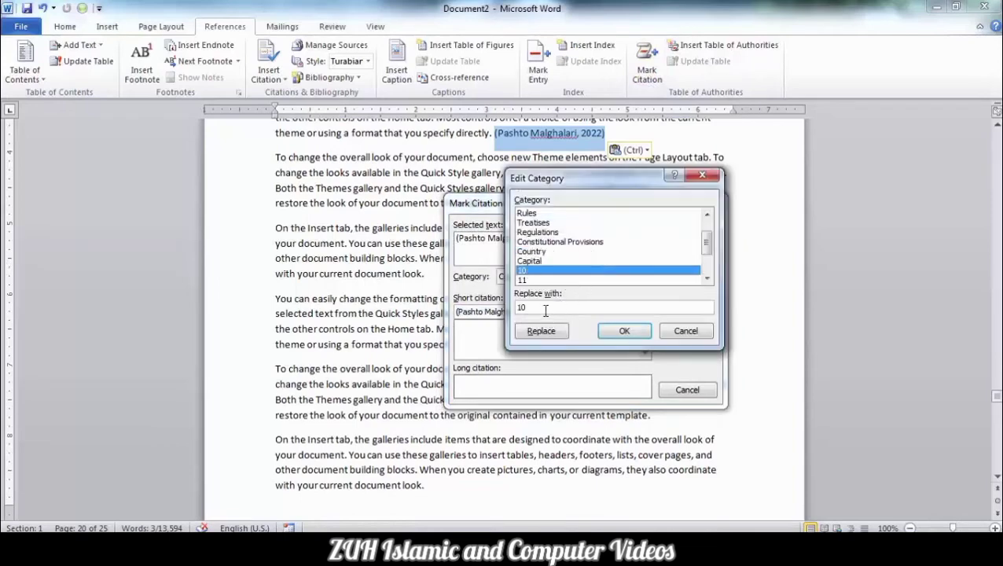
pyautogui.doubleClick(546, 311)
pyautogui.click(540, 331)
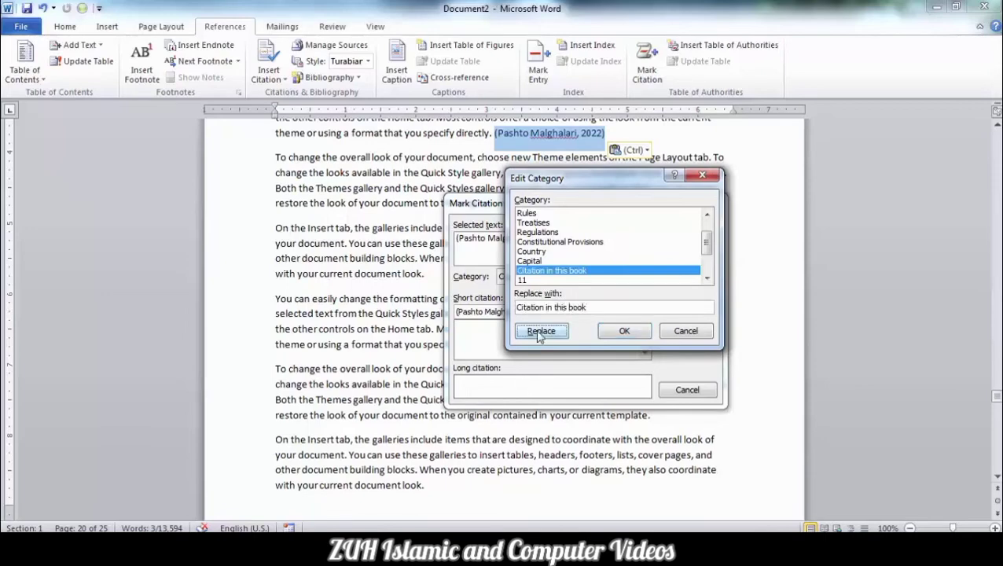
pyautogui.click(622, 331)
# - Mark all occurrences of "(Pashto Malghalari, 2022)" as citations in the "Citation in this book" category
pyautogui.click(602, 278)
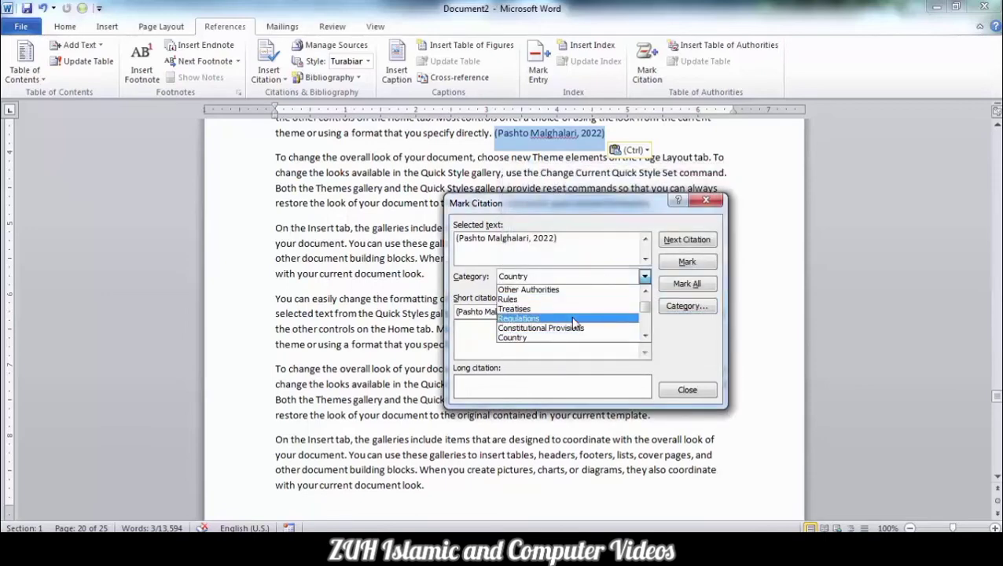
pyautogui.scroll(-2, 602, 315)
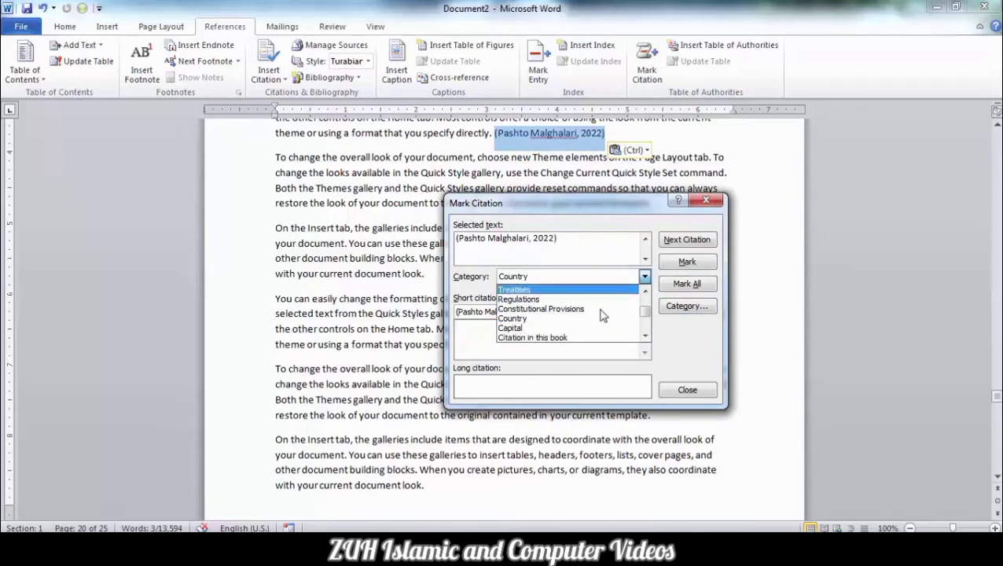
pyautogui.click(563, 338)
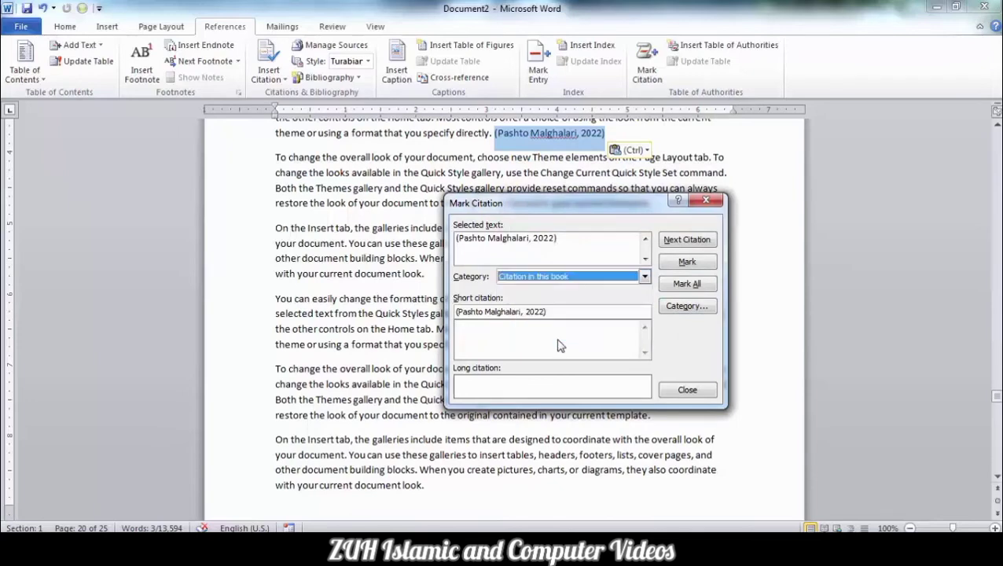
pyautogui.click(686, 282)
pyautogui.click(687, 390)
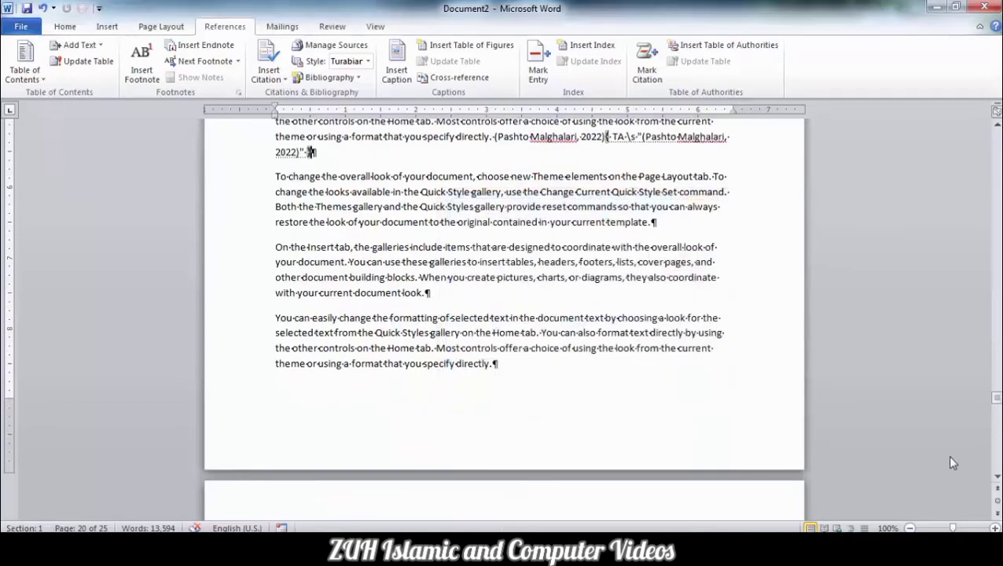
# - Add "(Urdu, 23)" at the end of the document's last paragraph and mark it as a citation in the "Citation in this book" category
pyautogui.moveTo(997, 399); pyautogui.dragTo(990, 481)
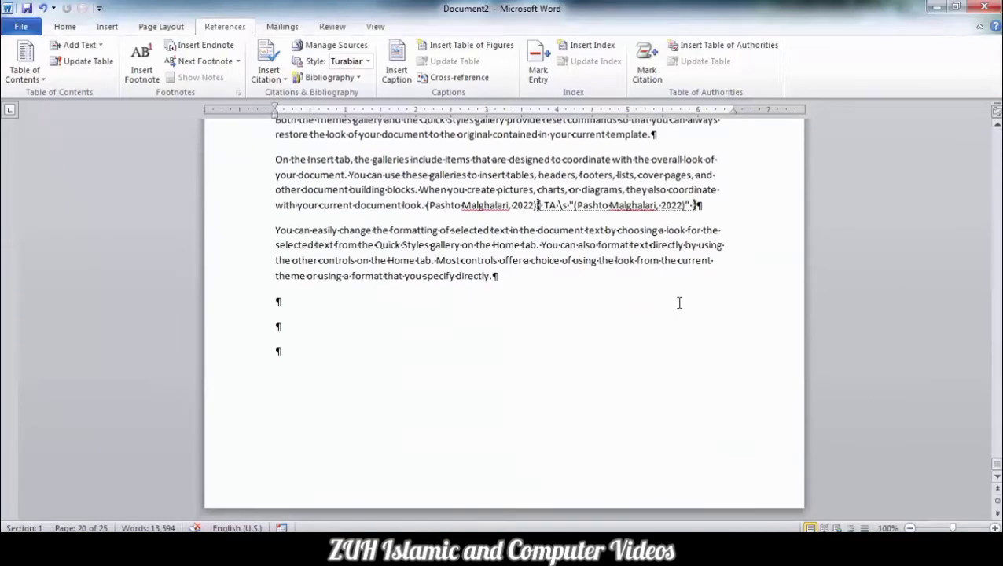
pyautogui.doubleClick(442, 175)
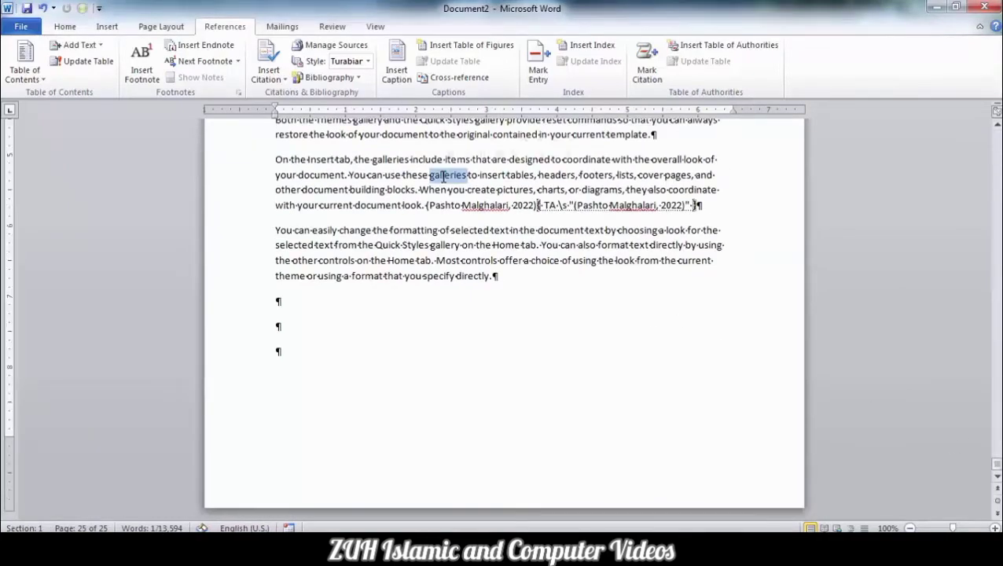
pyautogui.click(519, 281)
pyautogui.write('(')
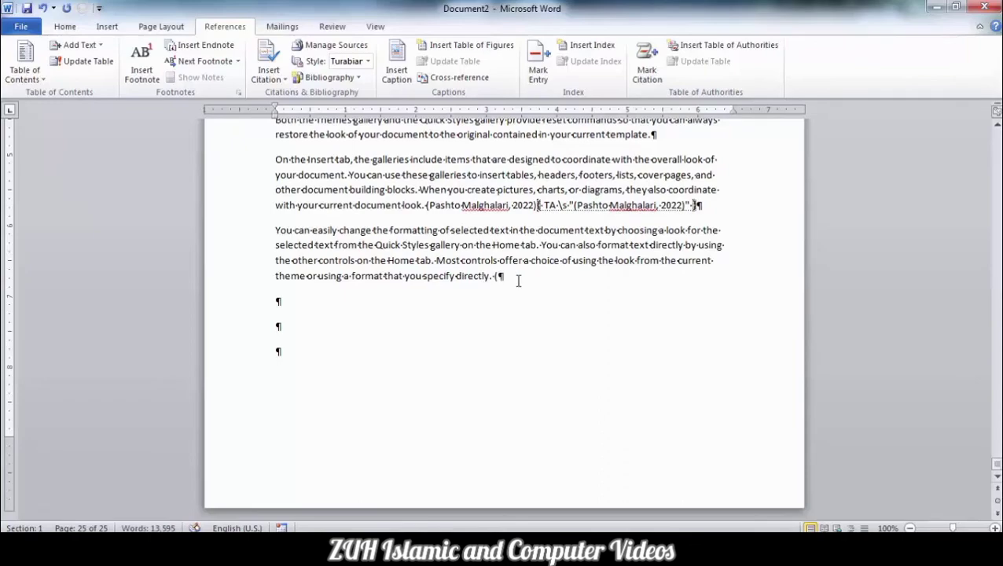
pyautogui.write('Urdu, 23)')
pyautogui.hotkey('shift', 'Left')
pyautogui.hotkey('shift', 'Left')
pyautogui.hotkey('shift', 'Left')
pyautogui.hotkey('shift', 'Left')
pyautogui.hotkey('shift', 'Left')
pyautogui.hotkey('shift', 'Left')
pyautogui.hotkey('shift', 'Left')
pyautogui.hotkey('shift', 'Left')
pyautogui.hotkey('shift', 'Left')
pyautogui.hotkey('shift', 'Left')
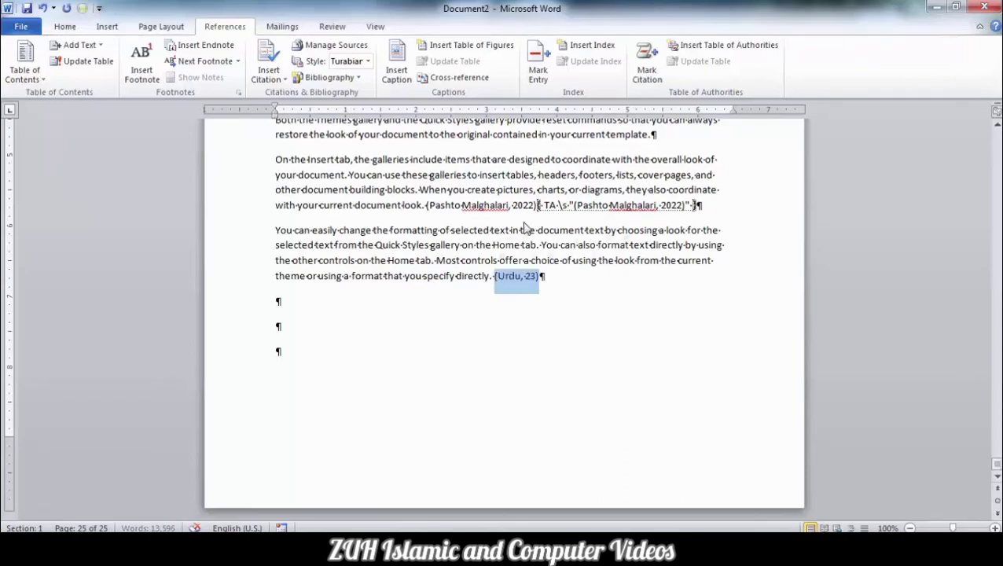
pyautogui.hotkey('alt', 'shift', 'i')
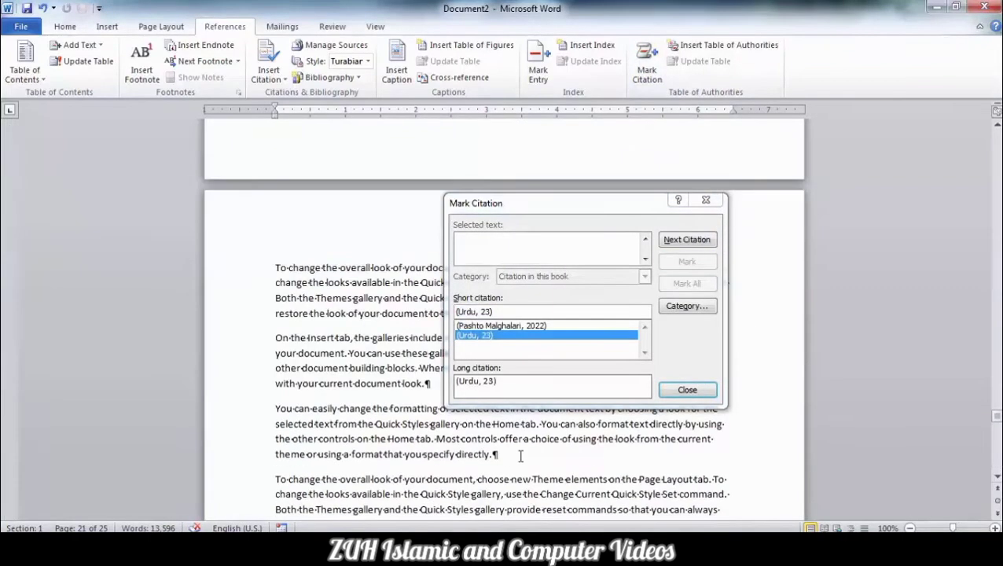
# - Add "(Arabic Quotes, 2022)" at the end of a paragraph on page 22 and mark it as a citation
pyautogui.click(520, 456)
pyautogui.write('(Arabic Quotes, 2022)')
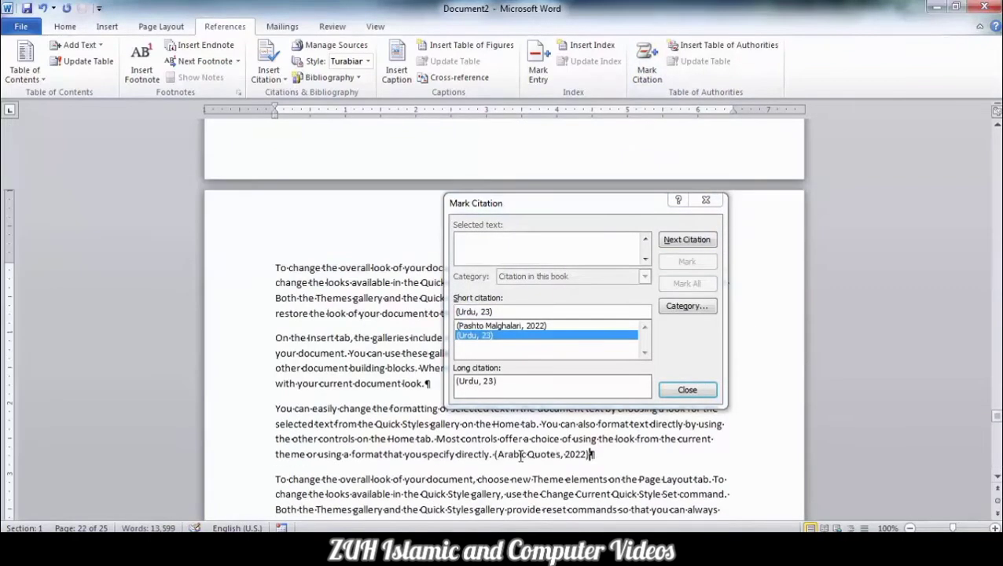
pyautogui.hotkey('shift', 'Left')
pyautogui.hotkey('shift', 'Left')
pyautogui.hotkey('shift', 'Left')
pyautogui.hotkey('shift', 'Left')
pyautogui.hotkey('shift', 'Left')
pyautogui.hotkey('shift', 'Left')
pyautogui.hotkey('shift', 'Left')
pyautogui.hotkey('shift', 'Left')
pyautogui.hotkey('shift', 'Left')
pyautogui.hotkey('shift', 'Left')
pyautogui.hotkey('shift', 'Left')
pyautogui.hotkey('shift', 'Left')
pyautogui.hotkey('shift', 'Left')
pyautogui.hotkey('shift', 'Left')
pyautogui.hotkey('shift', 'Left')
pyautogui.hotkey('shift', 'Left')
pyautogui.hotkey('shift', 'Left')
pyautogui.hotkey('shift', 'Left')
pyautogui.hotkey('shift', 'Left')
pyautogui.hotkey('shift', 'Left')
pyautogui.hotkey('alt', 'shift', 'i')
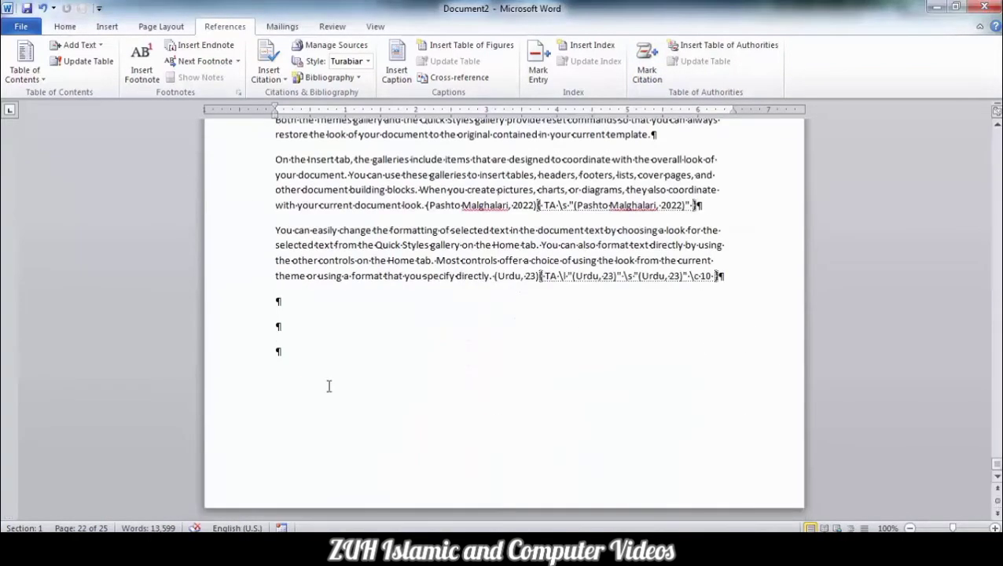
# - Hide the formatting marks and insert a table of authorities for "Citation in this book" below the last paragraph, with passim turned off
pyautogui.hotkey('ctrl', 'shift', '8')
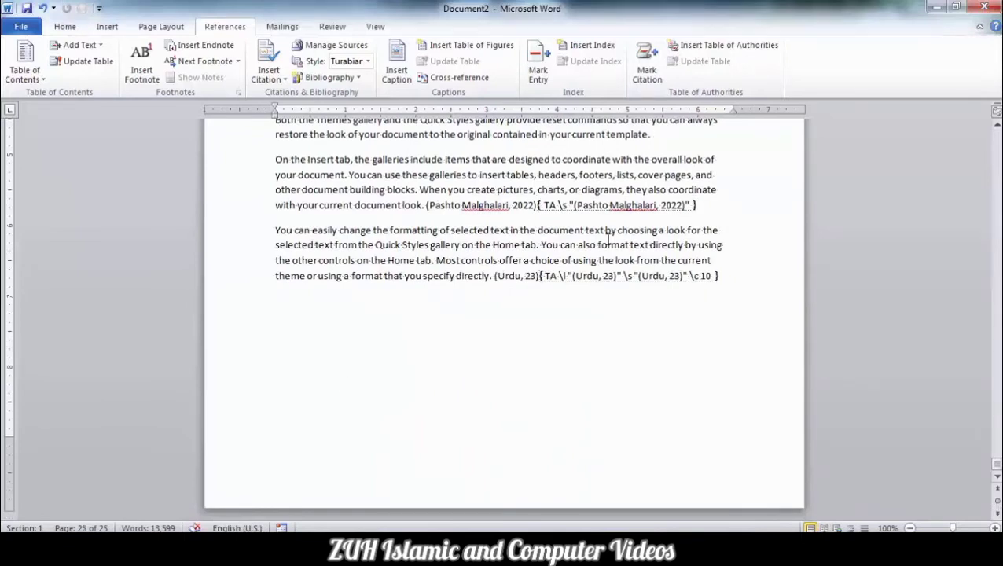
pyautogui.click(718, 47)
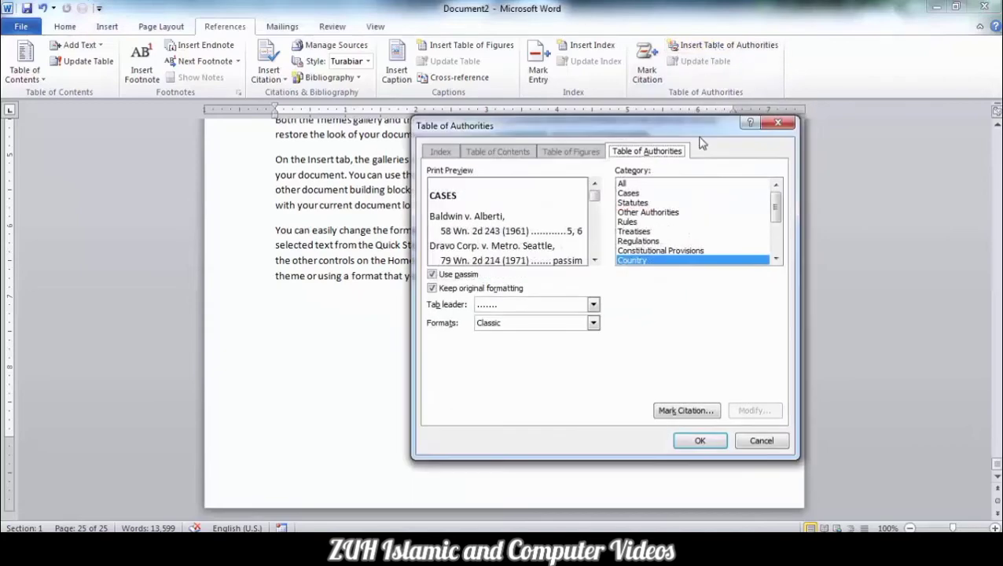
pyautogui.click(665, 224)
pyautogui.scroll(-2, 660, 231)
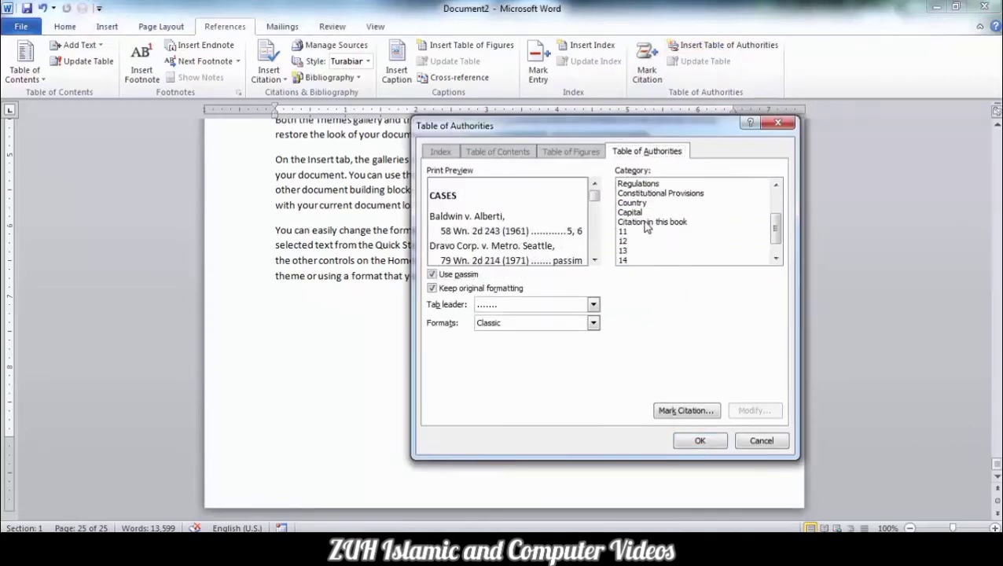
pyautogui.click(647, 224)
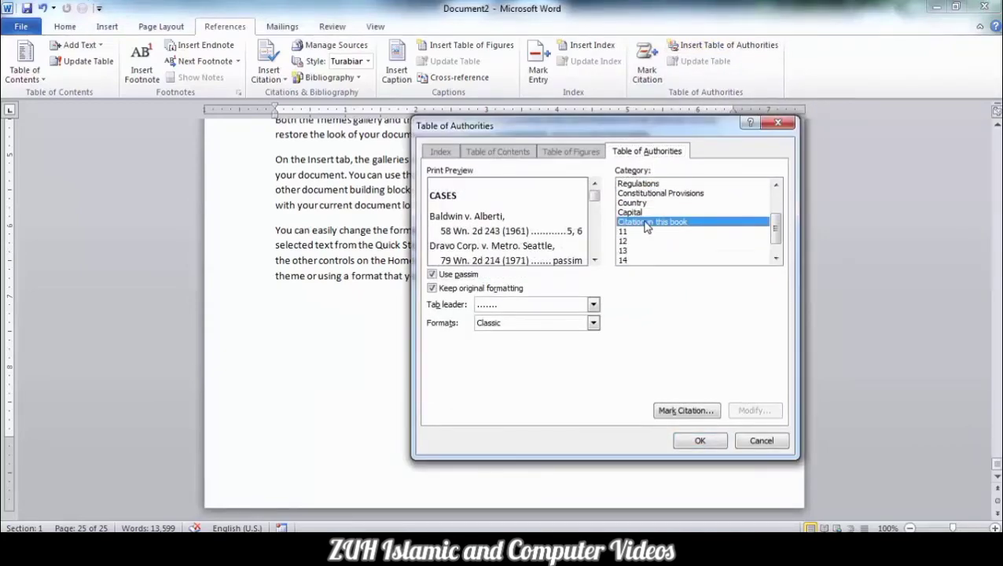
pyautogui.click(437, 275)
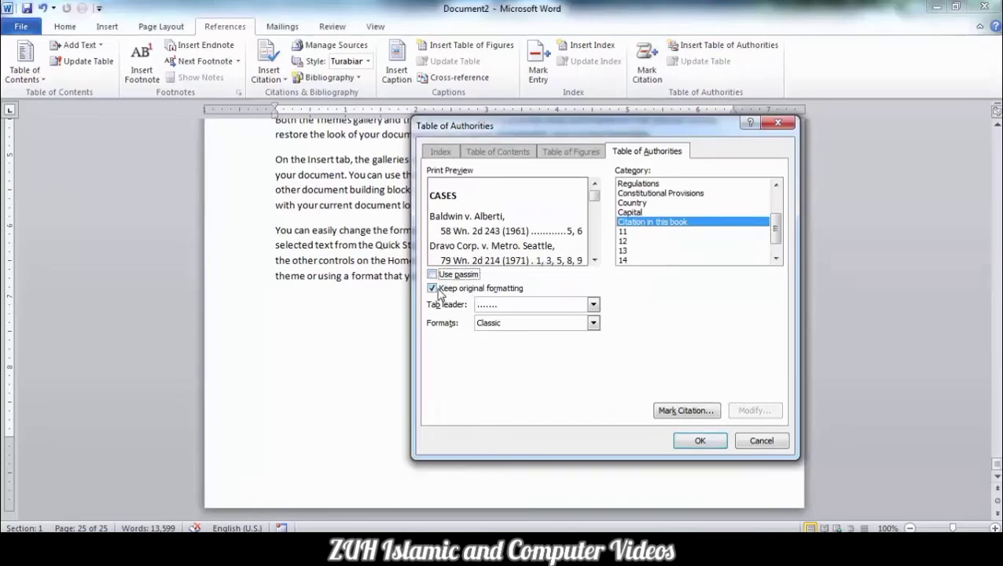
pyautogui.click(699, 440)
# - Replace the "Citation in this book" table of authorities with a version that uses passim
pyautogui.click(343, 396)
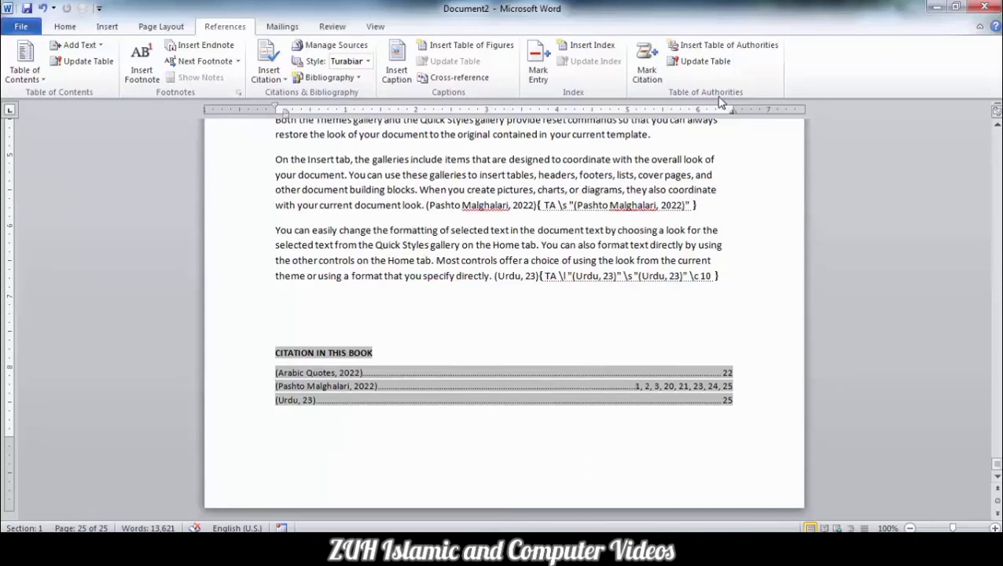
pyautogui.click(706, 47)
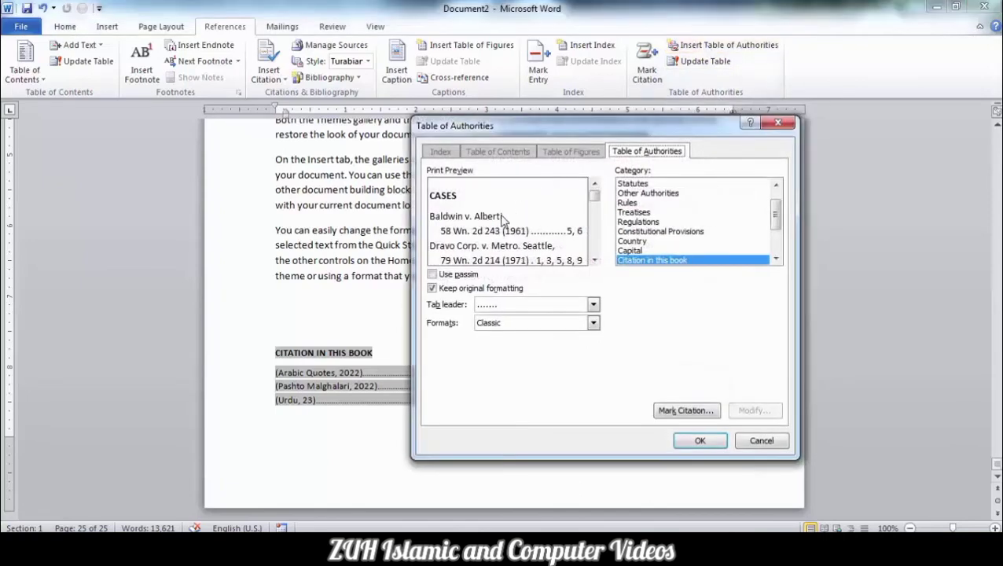
pyautogui.click(437, 274)
pyautogui.click(700, 440)
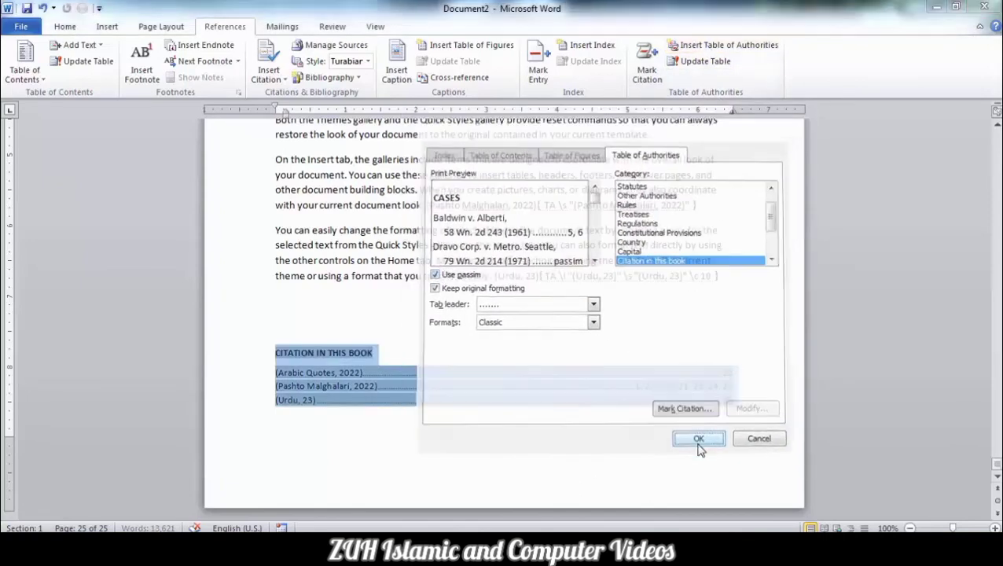
pyautogui.click(652, 386)
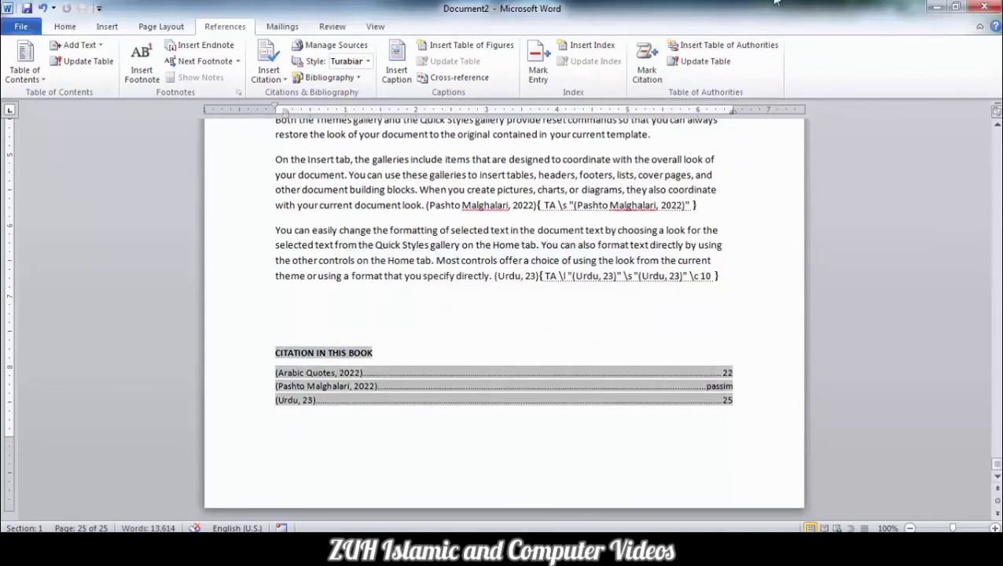
pyautogui.click(714, 45)
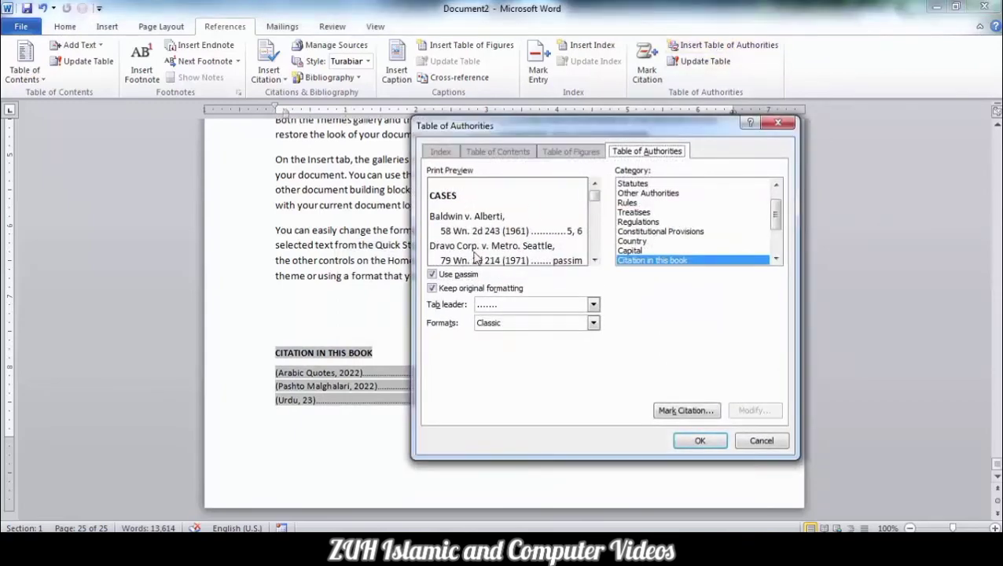
pyautogui.click(481, 291)
pyautogui.click(481, 290)
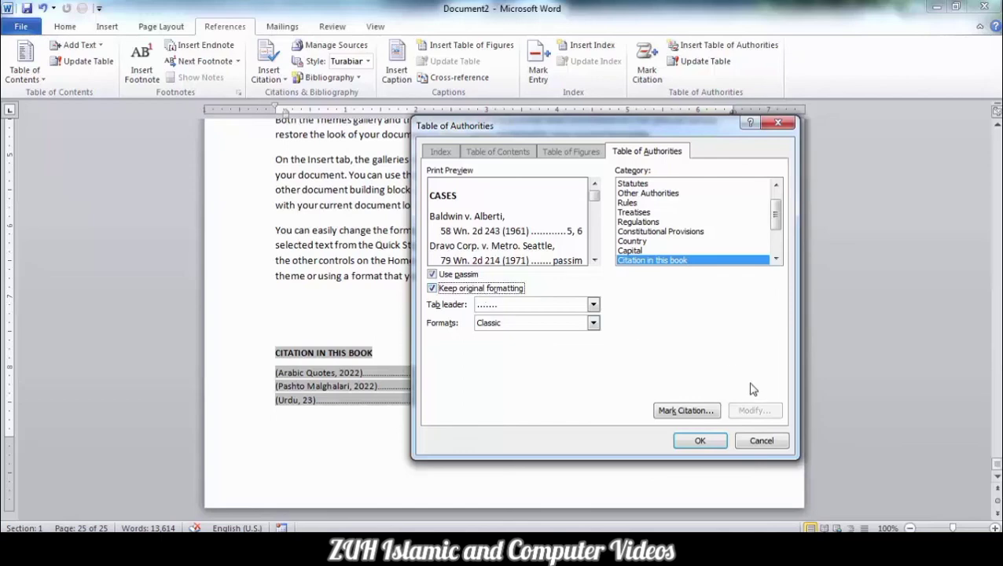
pyautogui.click(760, 441)
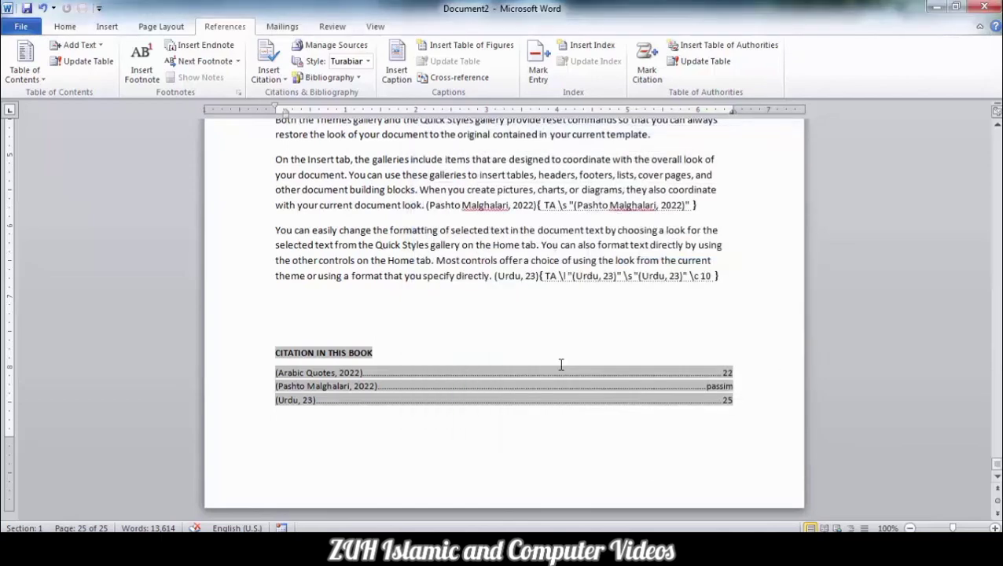